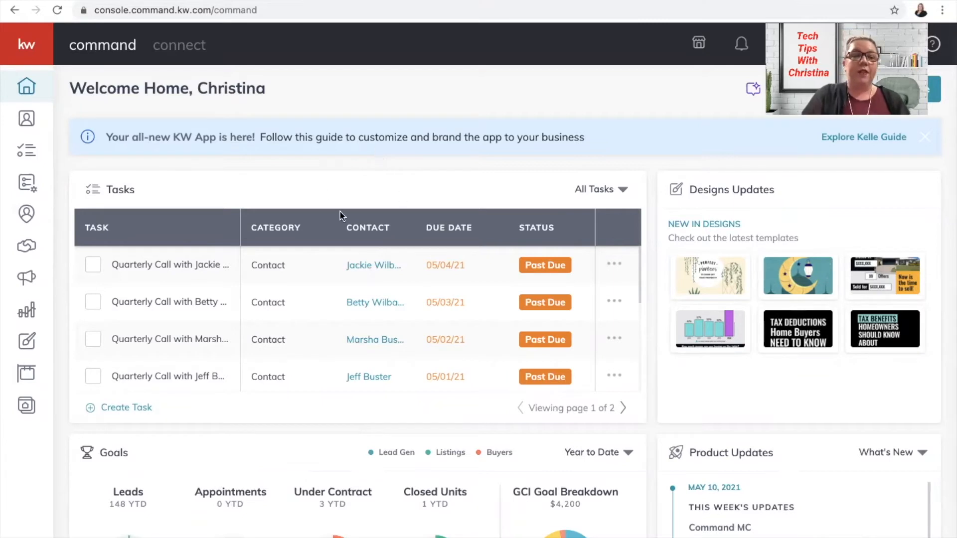
Create a new page as a landing page from the Consumer section
click(27, 406)
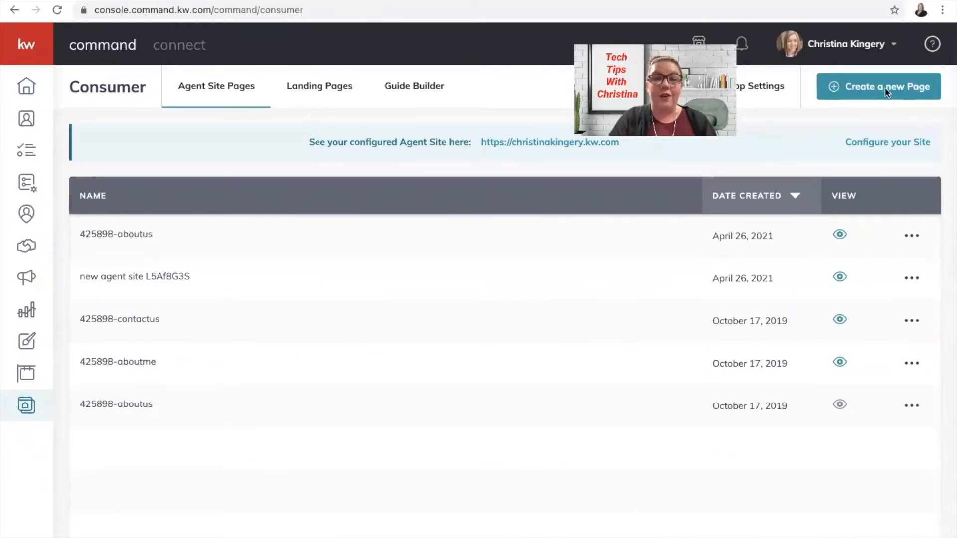
click(885, 91)
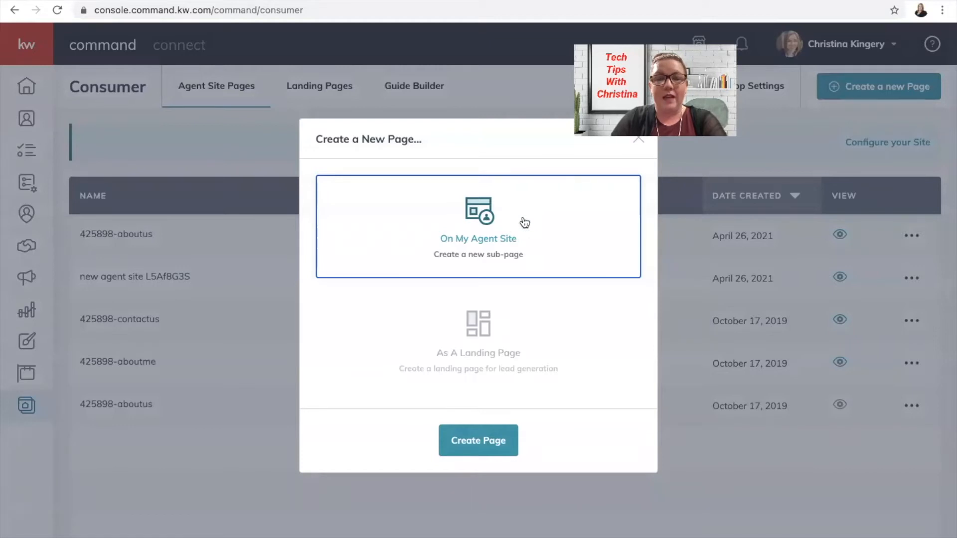
click(473, 343)
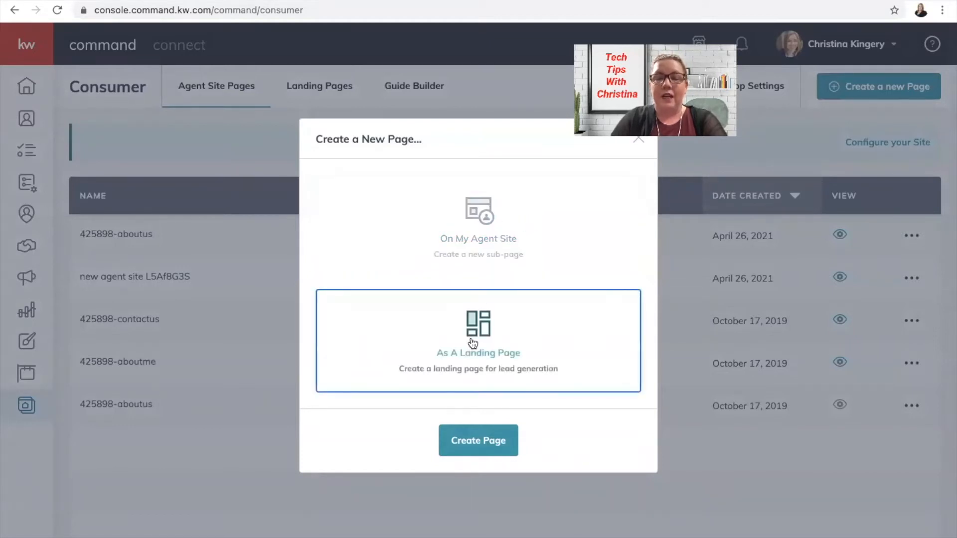
click(494, 439)
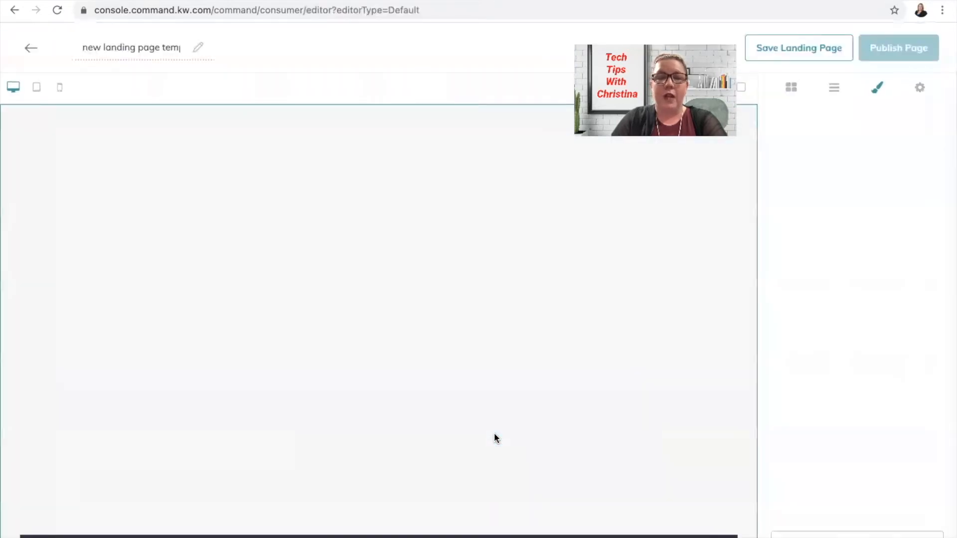
Rename the landing page as "Request CMA"
double_click(129, 49)
triple_click(130, 48)
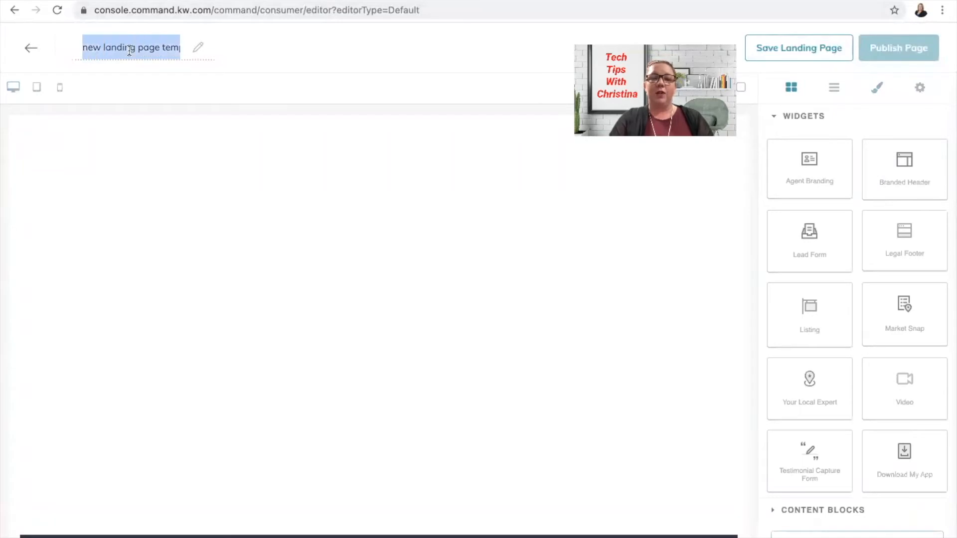
key(BackSpace)
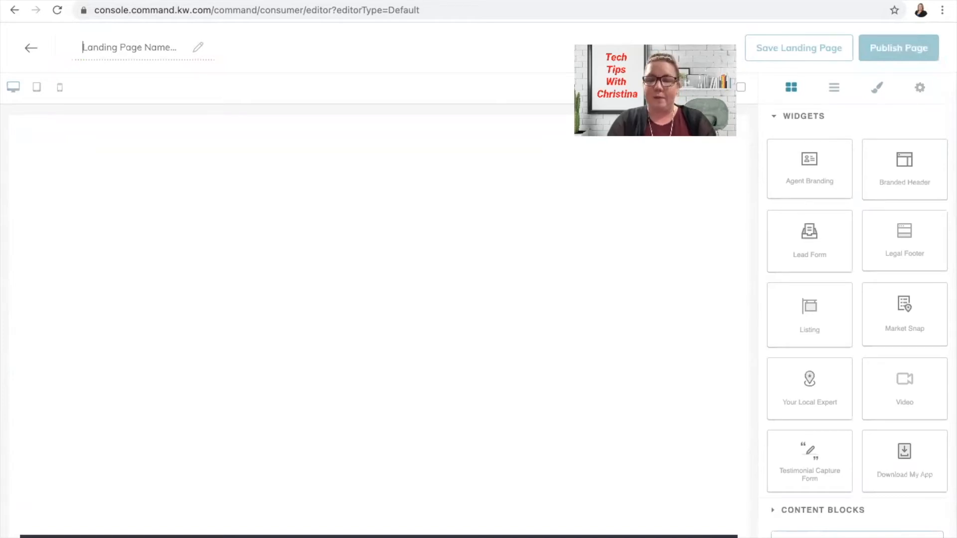
text(Request CMA)
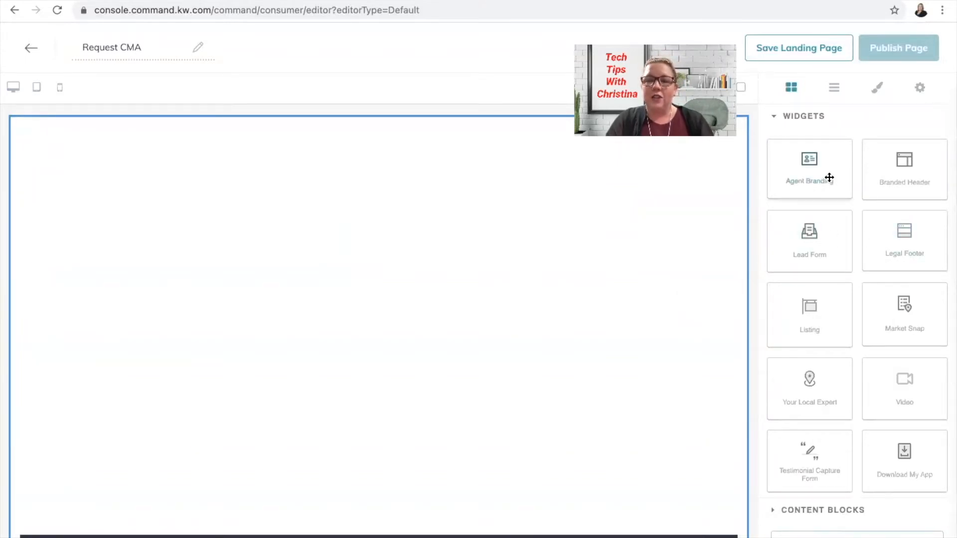
Add a Branded Header to the empty page and place a Text block directly beneath it
drag(927, 164, 464, 188)
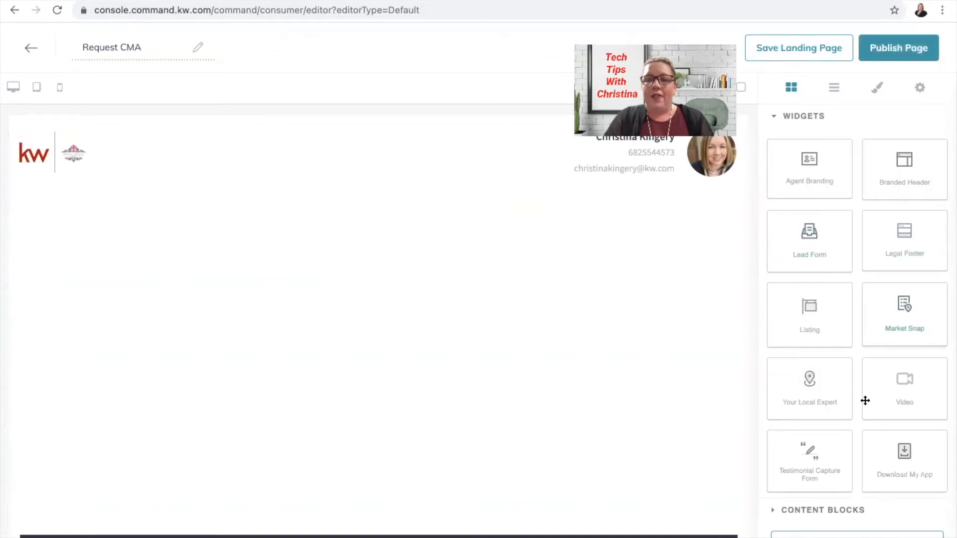
click(808, 511)
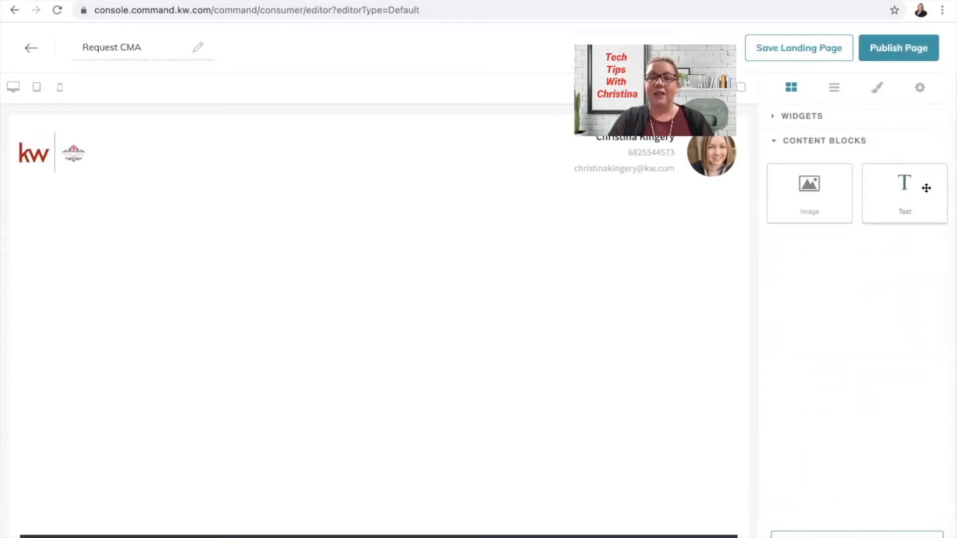
drag(926, 188, 536, 253)
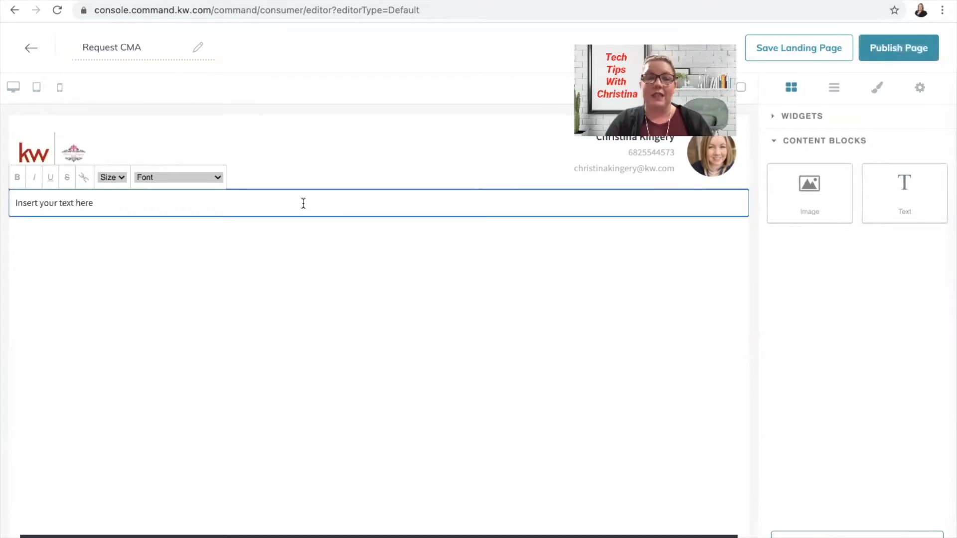
Clear the text block's placeholder and format its text as Verdana, size 7, bold
click(190, 177)
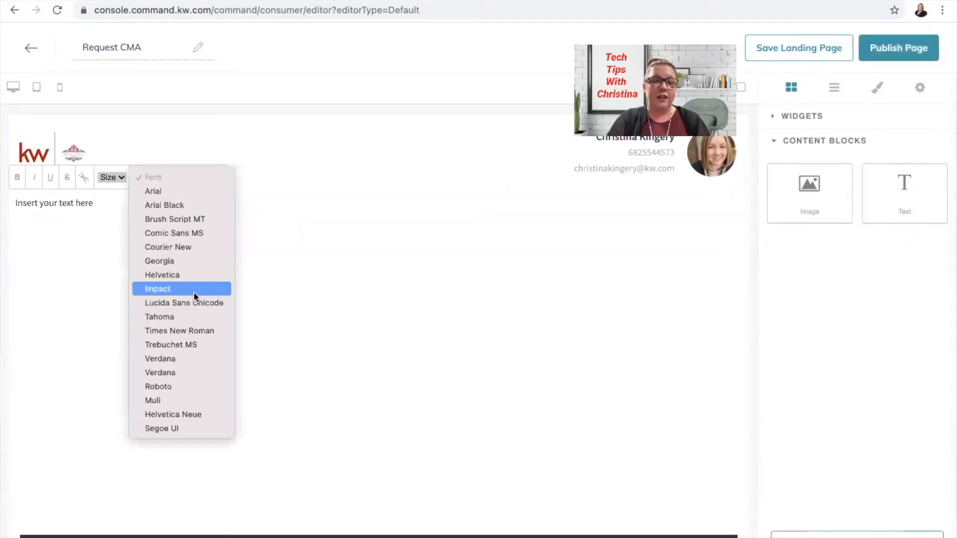
click(201, 374)
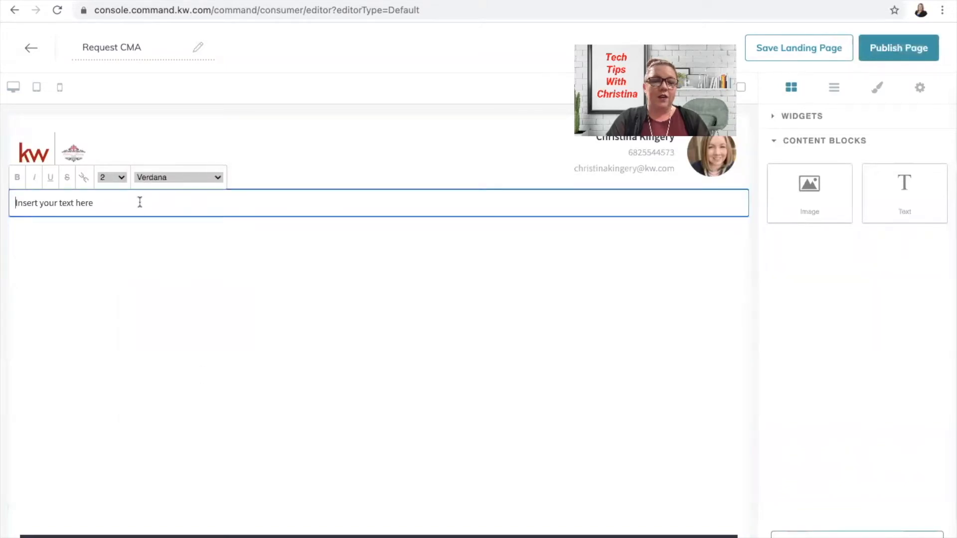
click(140, 202)
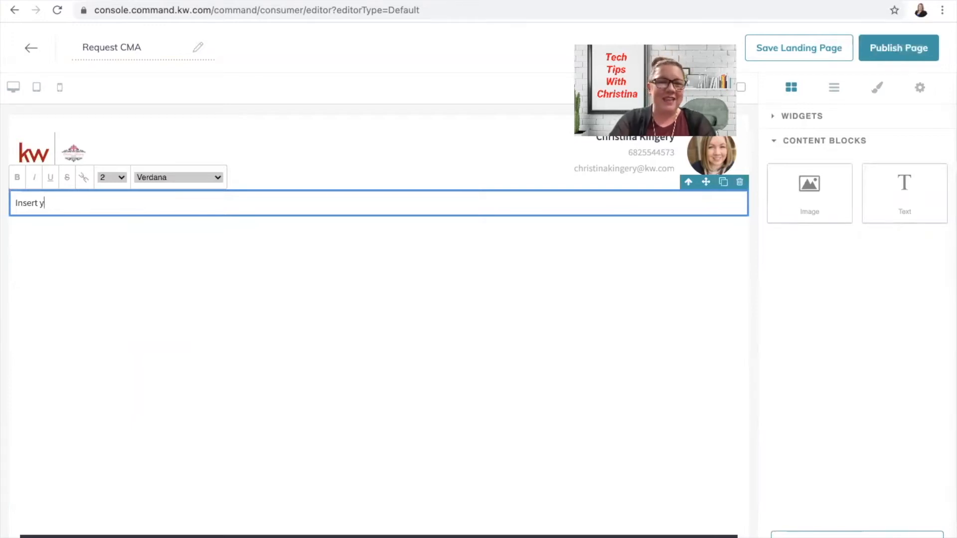
click(121, 177)
click(122, 247)
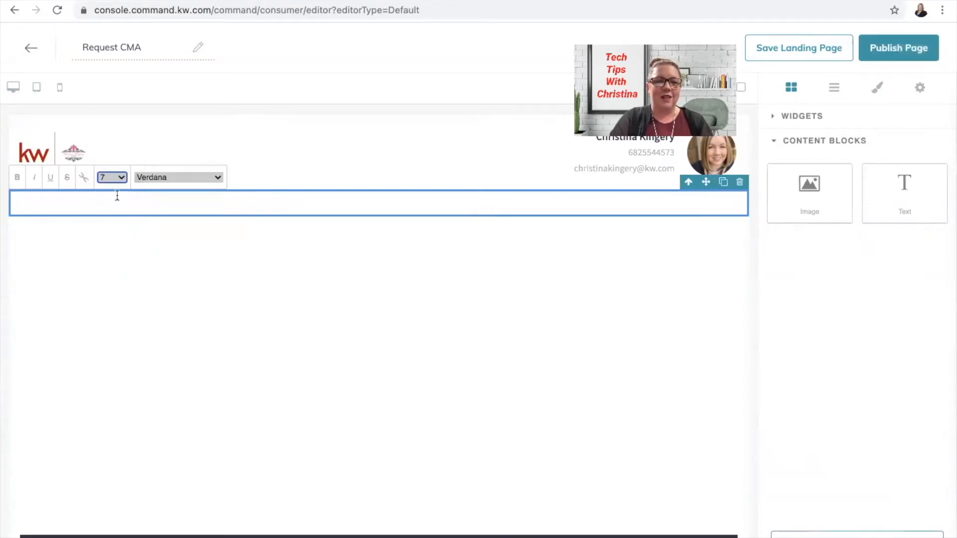
click(17, 180)
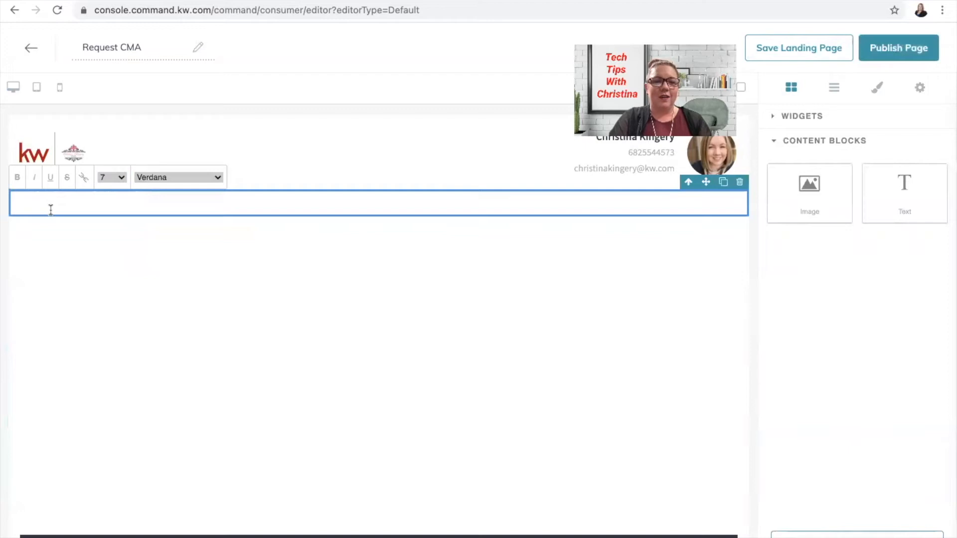
Enter the greeting "Hello," with a line break after it in the text block and set its size to 5
text(Hello)
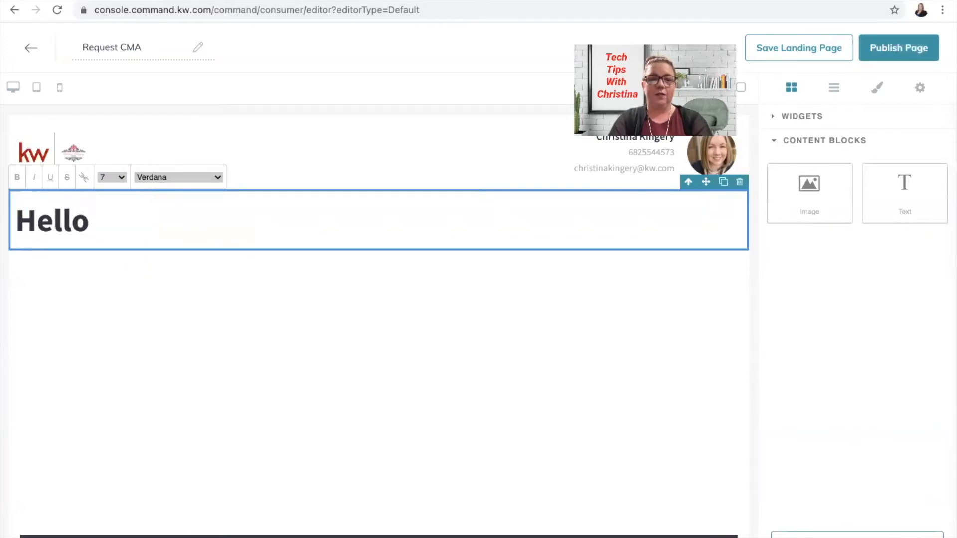
text(,)
key(Return)
drag(106, 232, 8, 217)
click(113, 177)
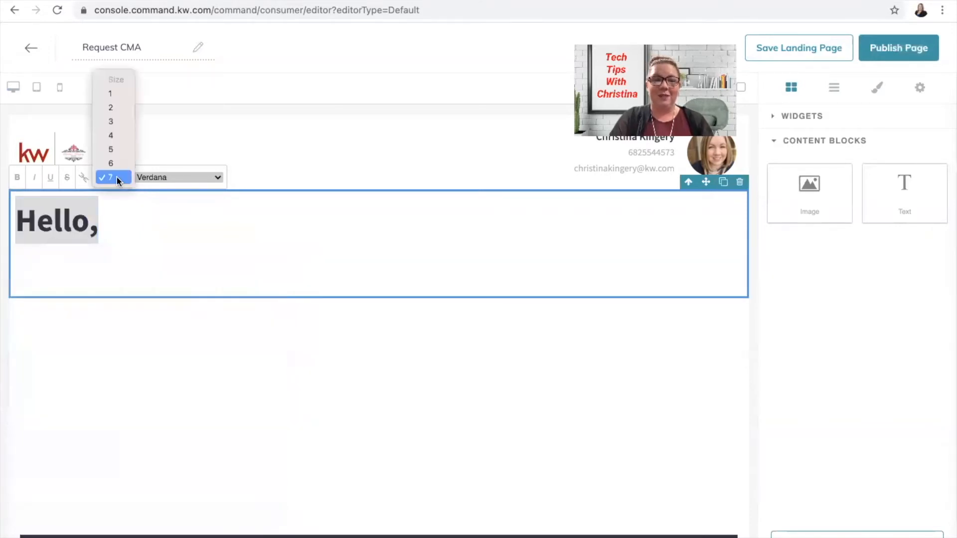
click(113, 149)
Delete the greeting and the empty line below it from the text block
click(89, 242)
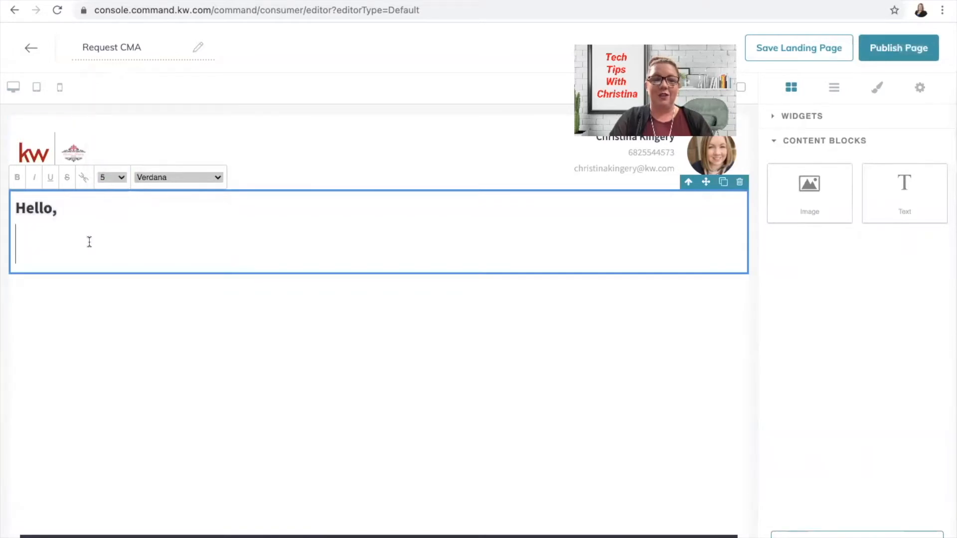
key(BackSpace)
key(BackSpace)
key(BackSpace)
key(BackSpace)
key(BackSpace)
key(BackSpace)
key(BackSpace)
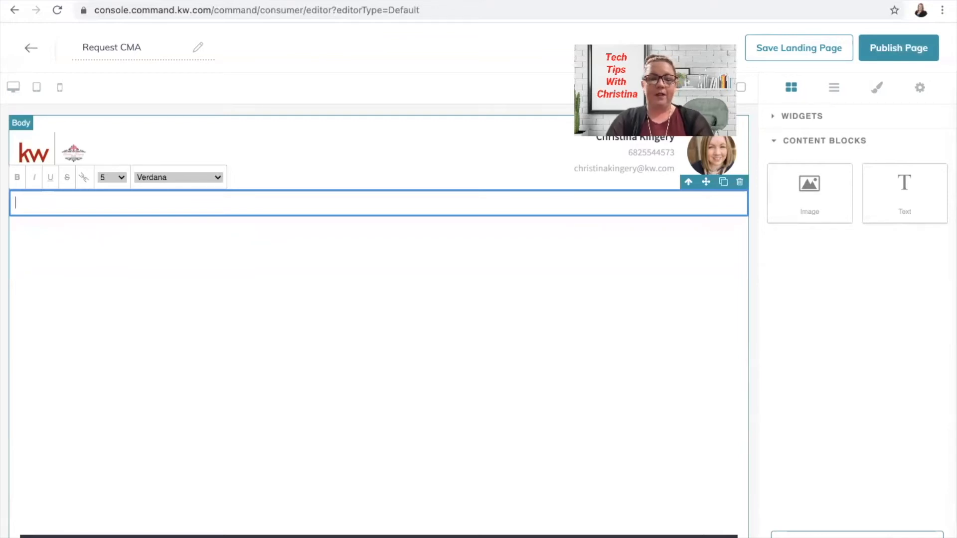
Write "This is a hot market and there is limited inventory! To request" in the text block
text(This is a)
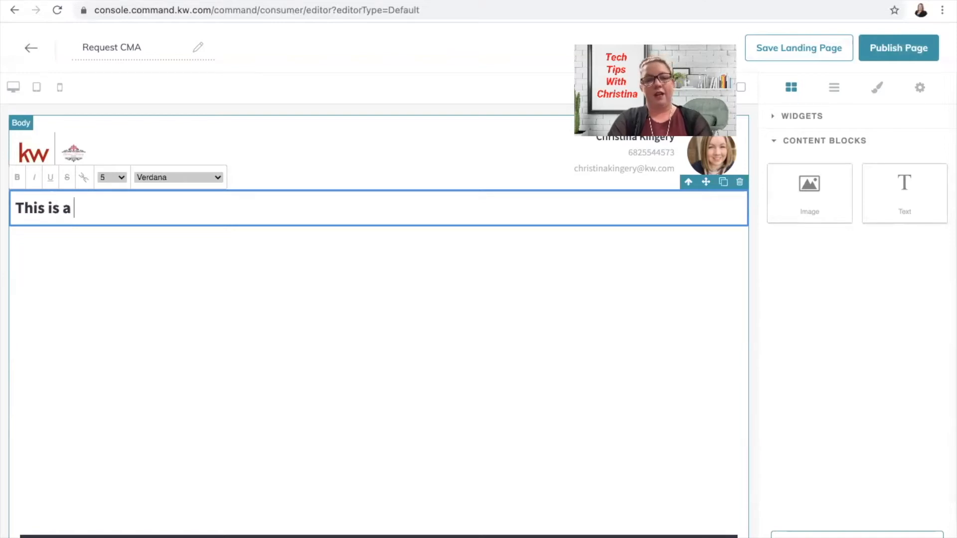
text( hot ma)
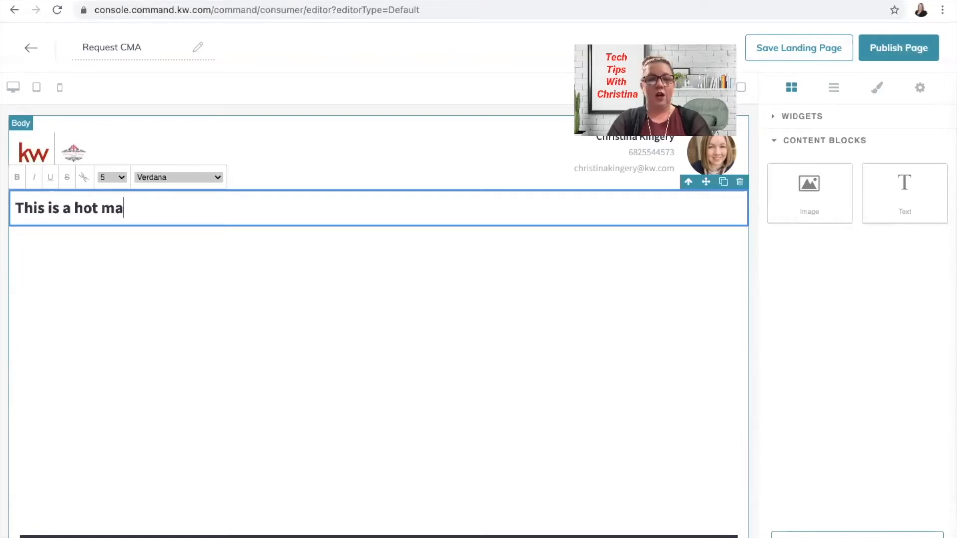
text(rket and th)
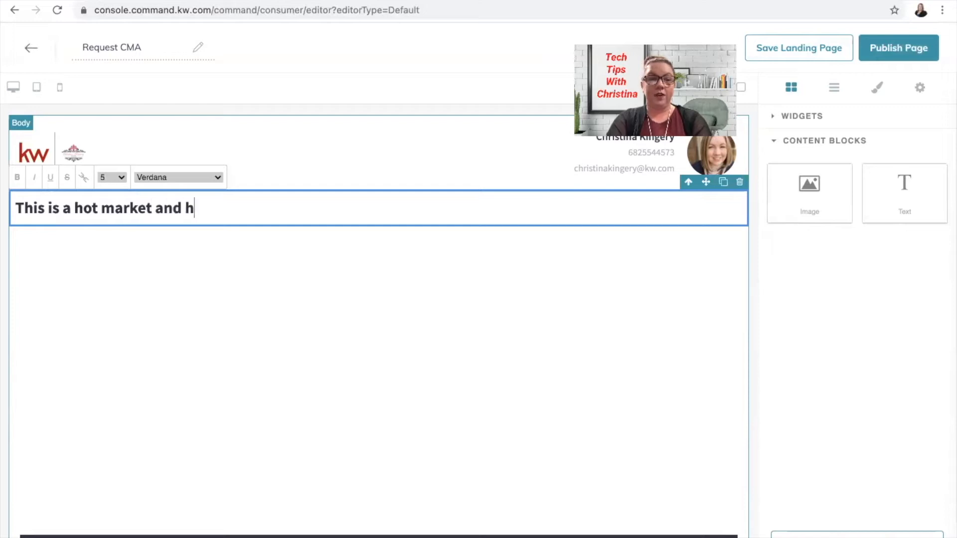
key(BackSpace)
key(BackSpace)
text(there is )
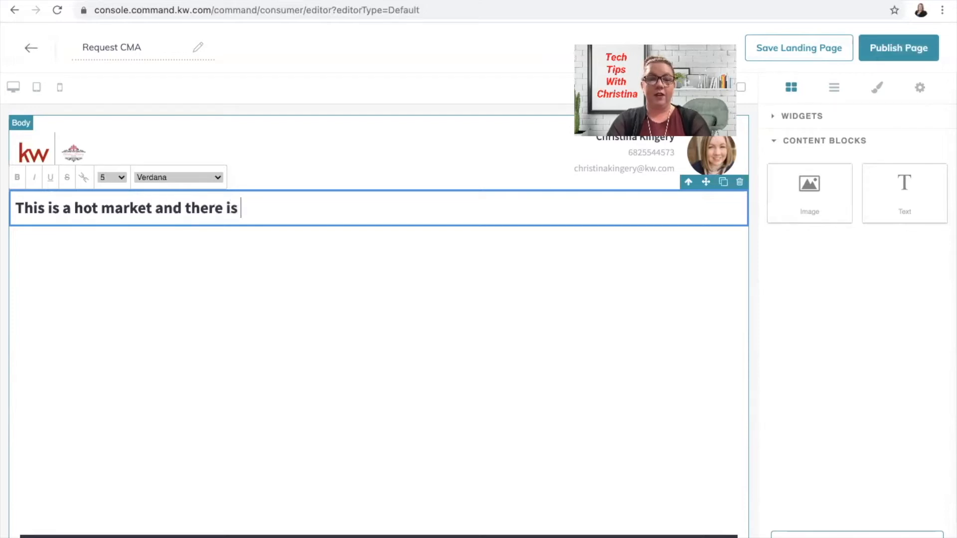
text(limited invent)
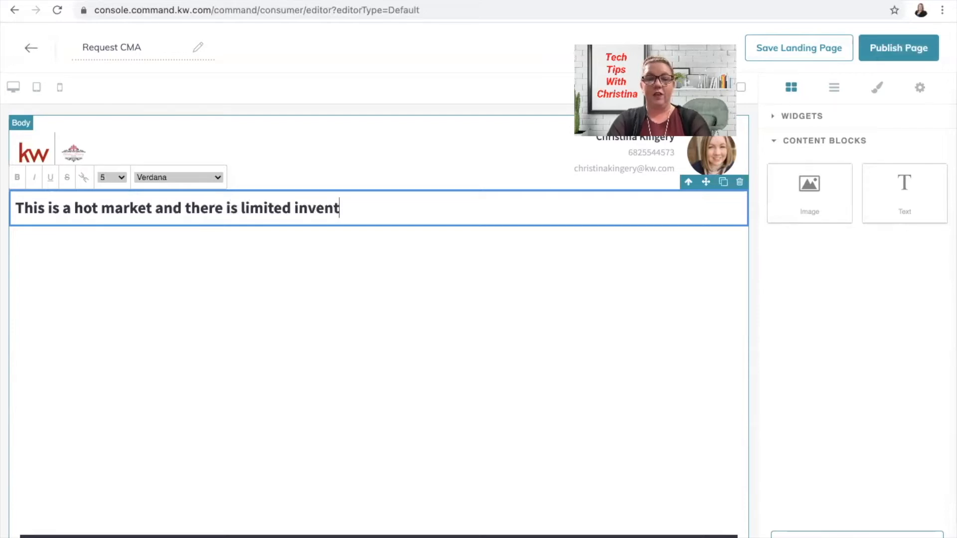
text(ory! To request )
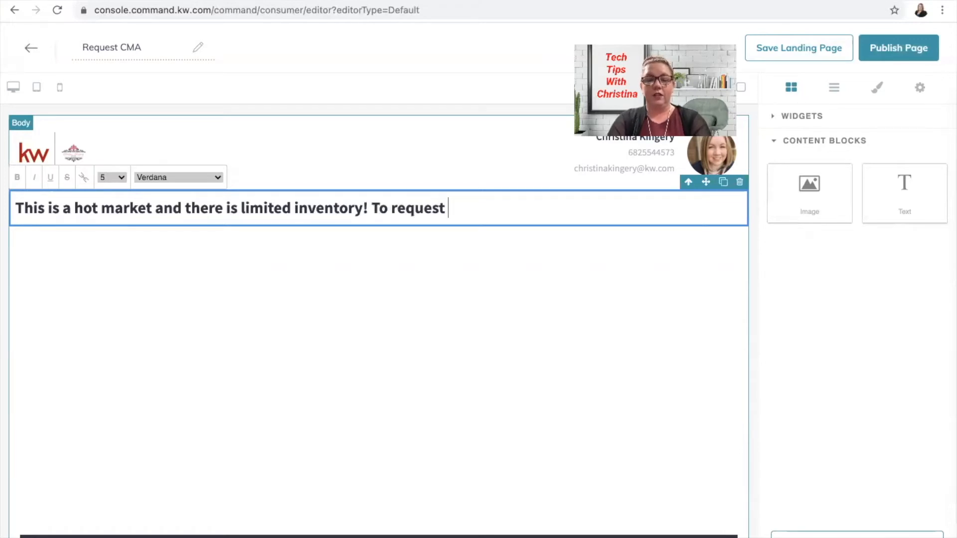
Continue the text with "a FREE Market Analysis for your home, please fill out the information below"
text(a )
text(FR)
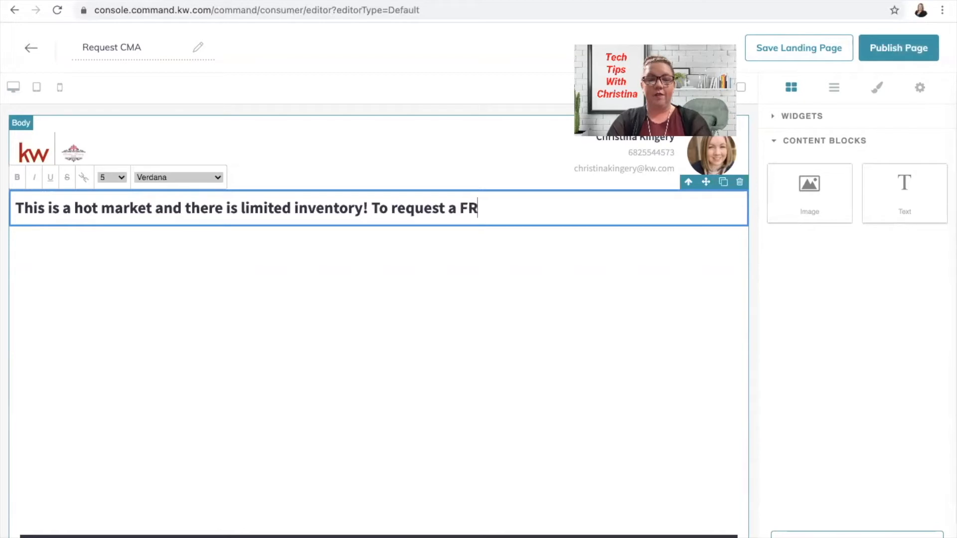
text(EE. Marke)
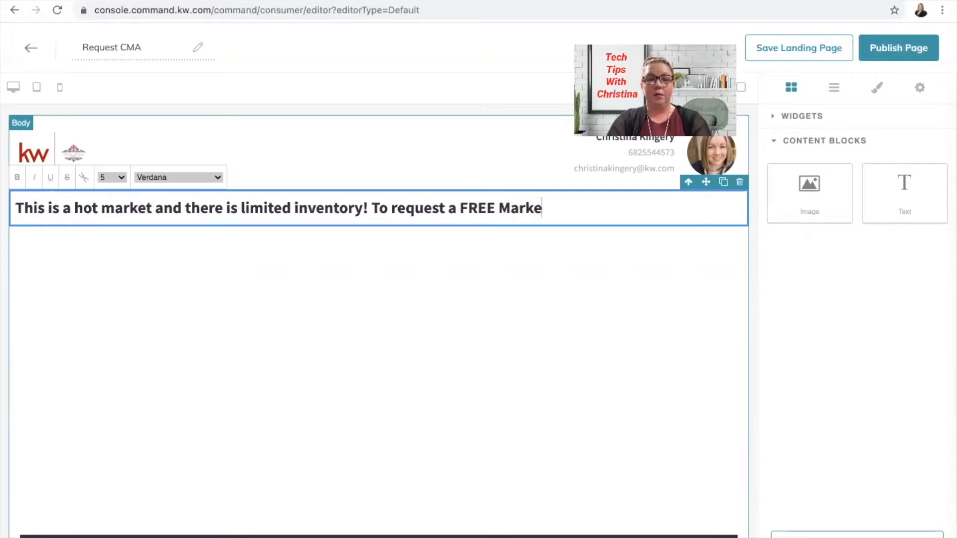
text(t Analysi)
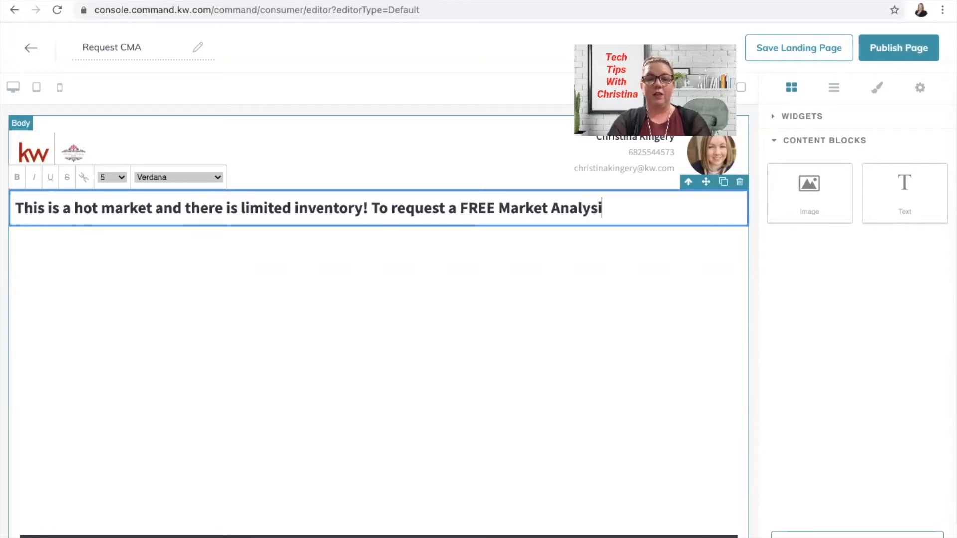
text(s for youer)
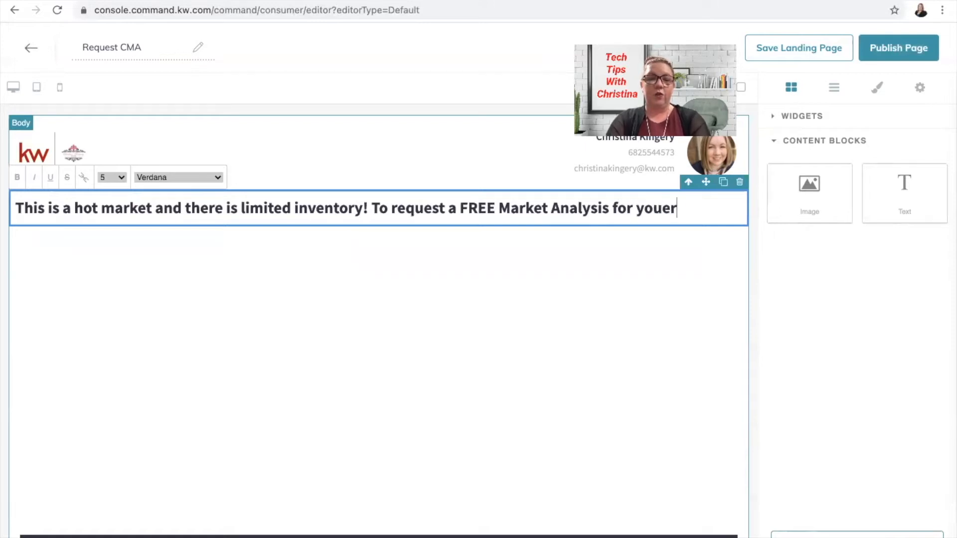
key(BackSpace)
text(r home, please fill out the in)
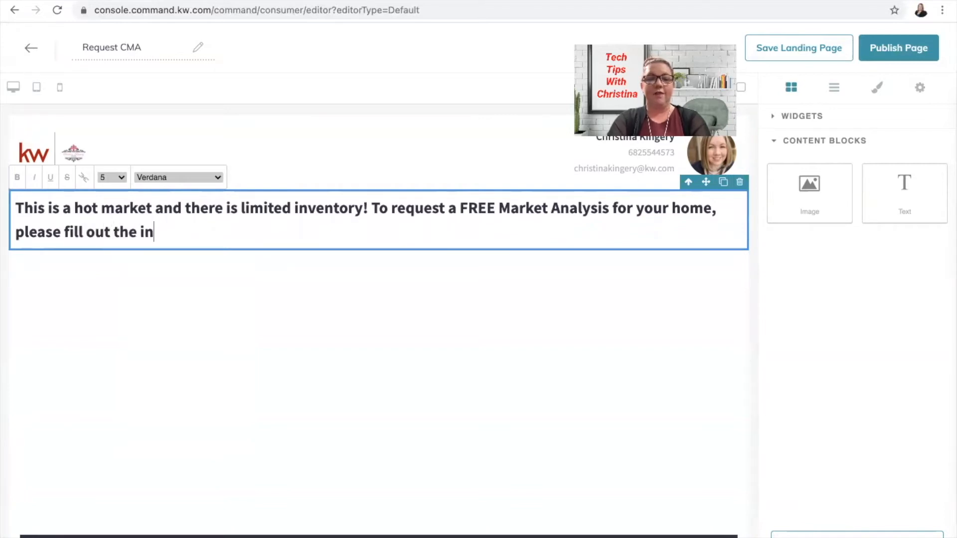
text(formation below )
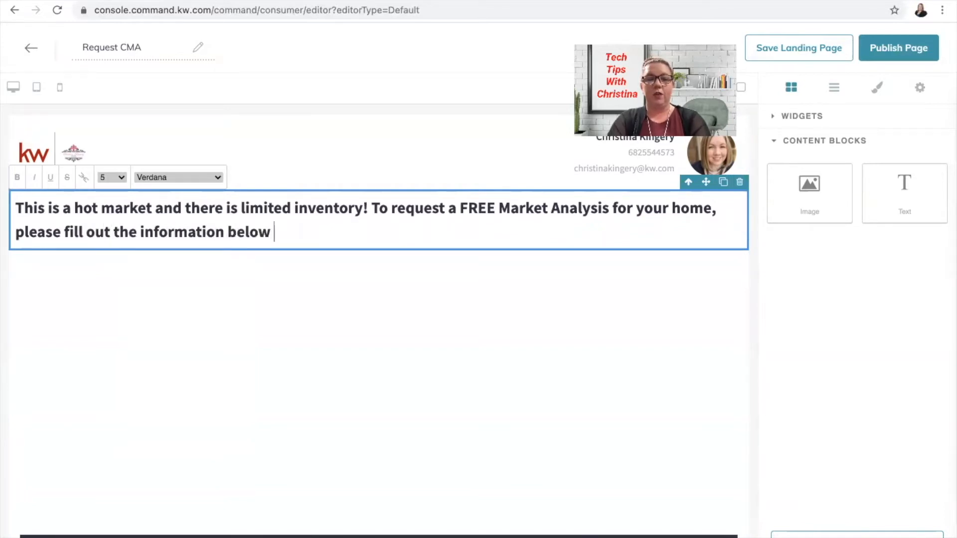
Complete the sentence with "and we will get this information to you within 24 hours!"
text(and we wil lgee)
key(BackSpace)
key(BackSpace)
key(BackSpace)
key(BackSpace)
key(BackSpace)
text(l g)
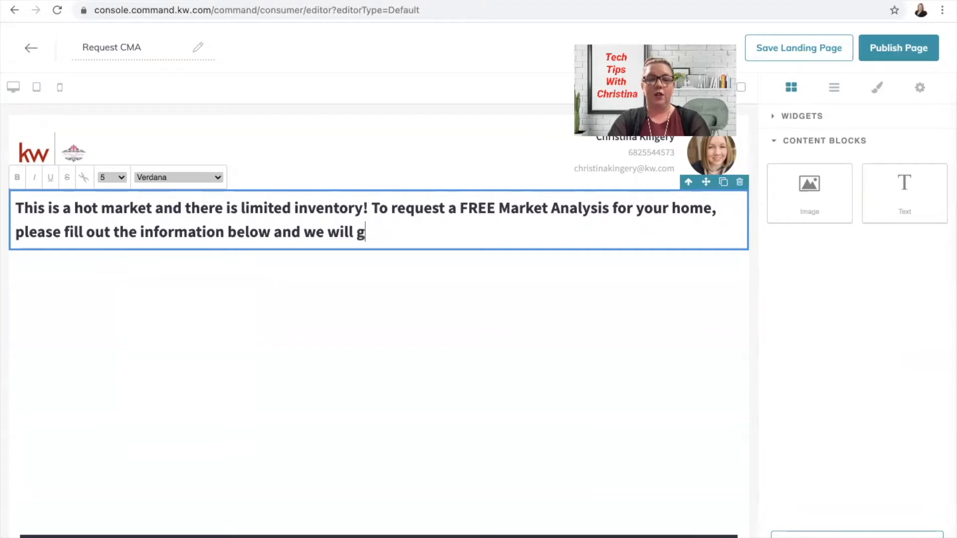
text(et this information to you within 24 hours!)
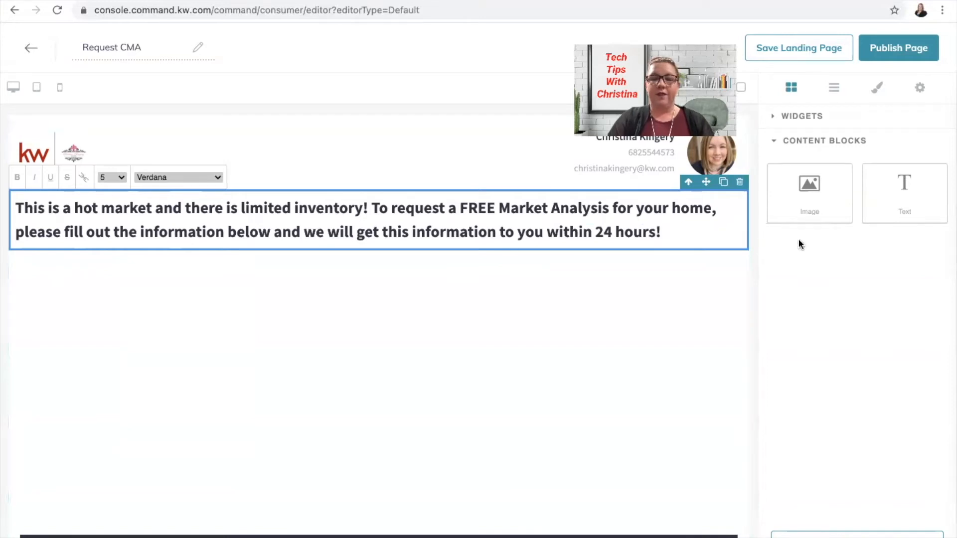
Add a Lead Form widget below the text block
click(813, 121)
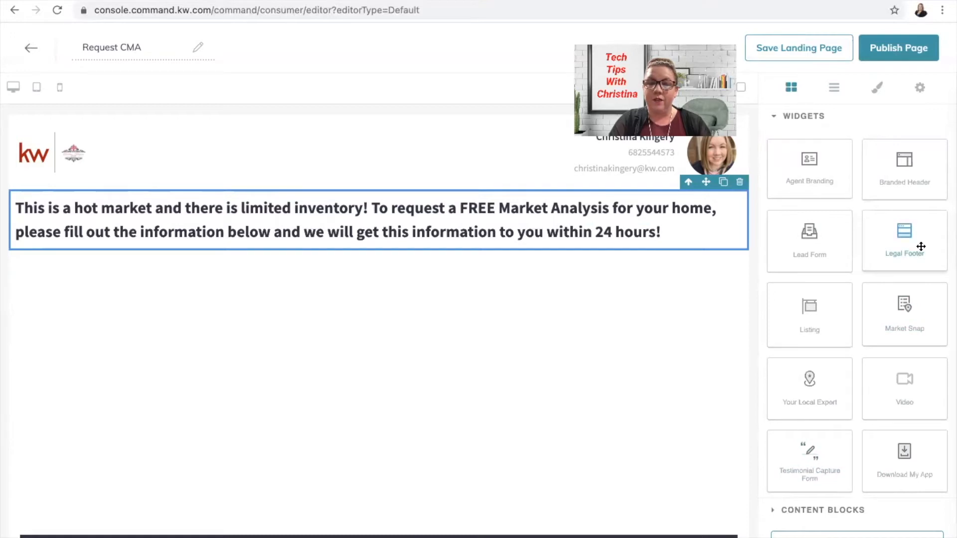
drag(799, 252, 536, 317)
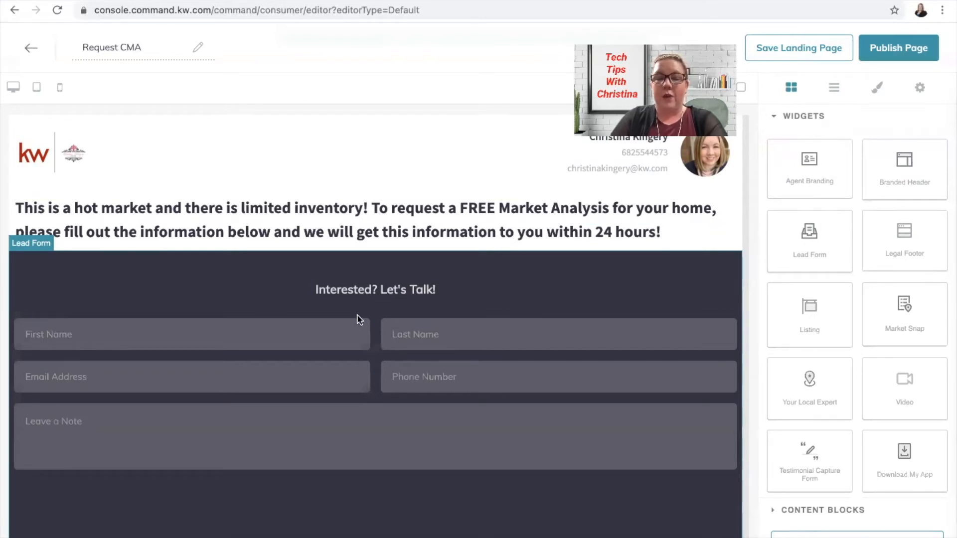
Add a Legal Footer widget to the landing page below the lead form
scroll(423, 332, down, 1)
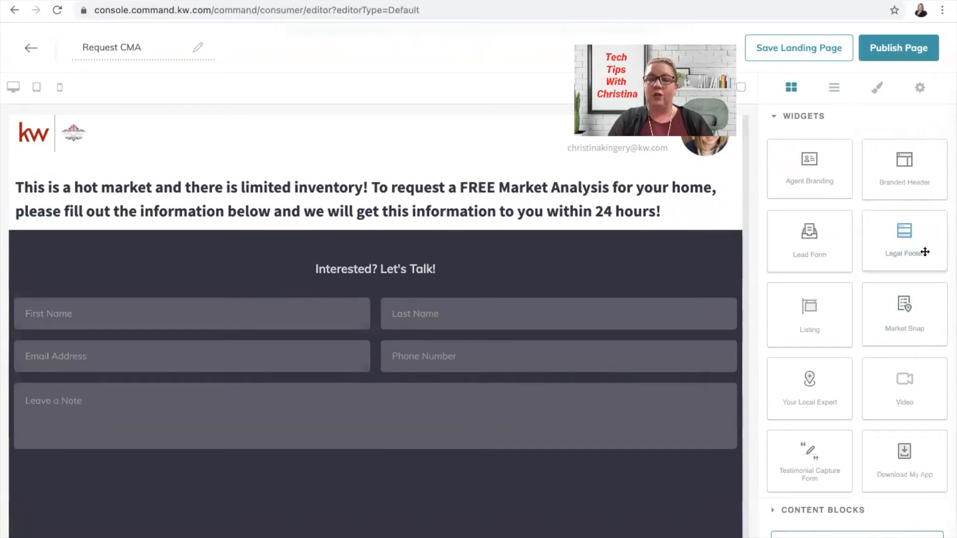
drag(612, 456, 478, 529)
scroll(483, 375, down, 7)
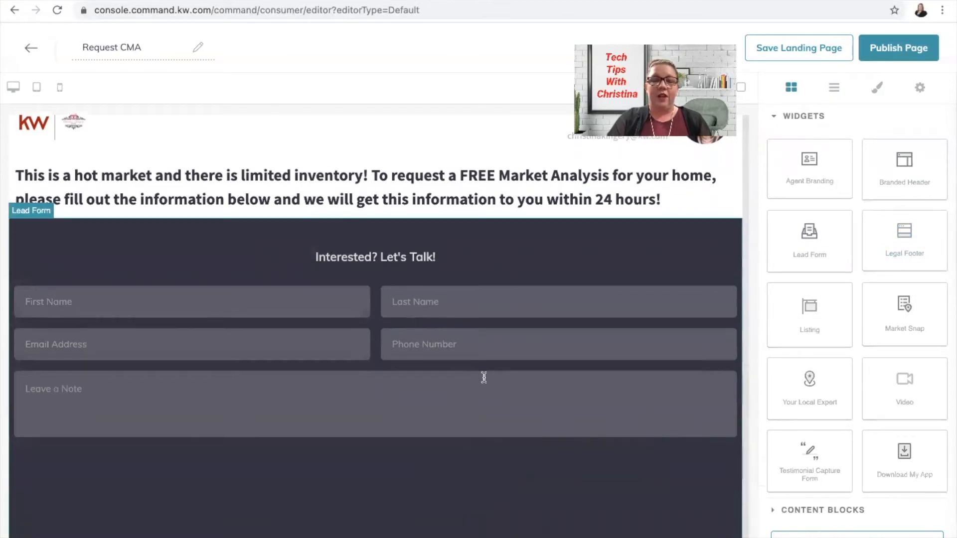
scroll(483, 375, up, 7)
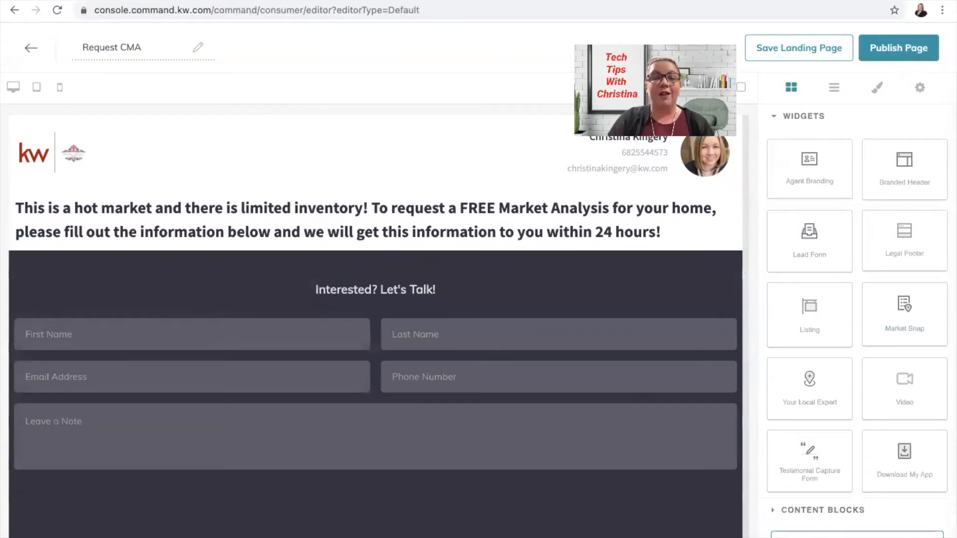
Configure the Lead Form widget with the header text "Please fill out your information below for a FREE Market Analysis!"
click(857, 535)
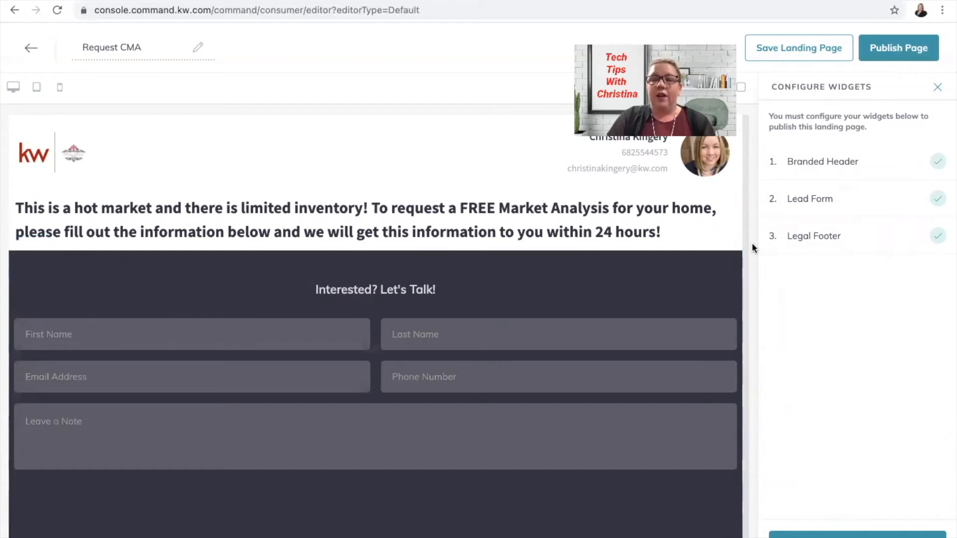
click(817, 200)
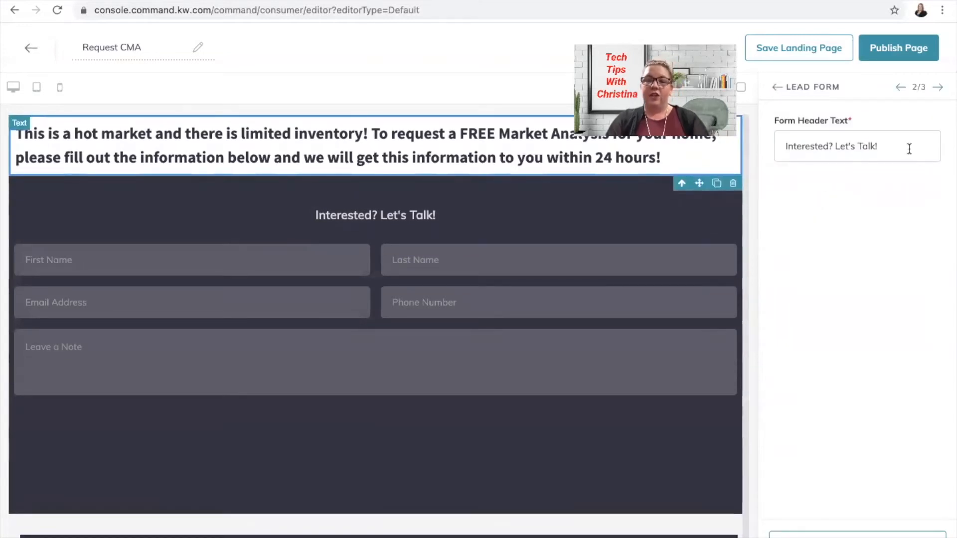
drag(907, 147, 684, 142)
text(Pleasew)
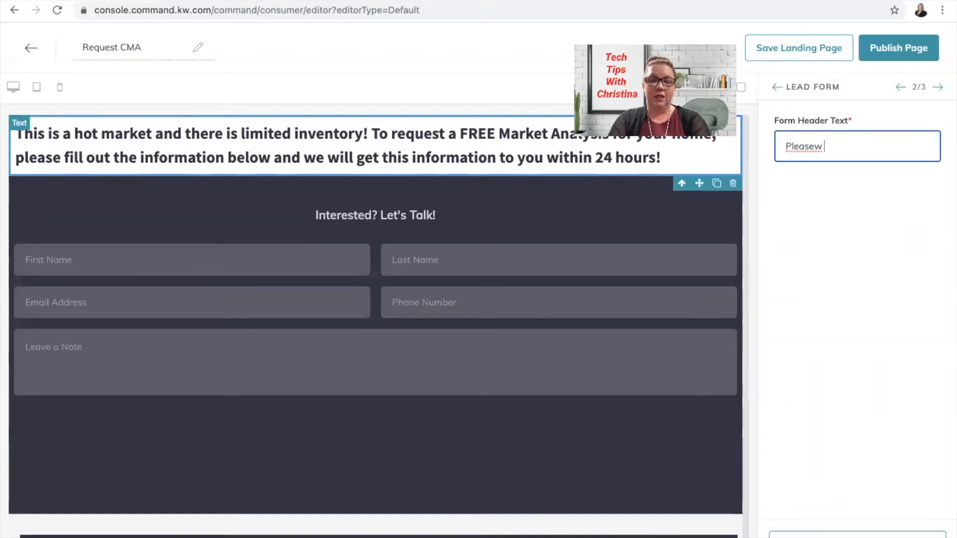
key(BackSpace)
text(fi)
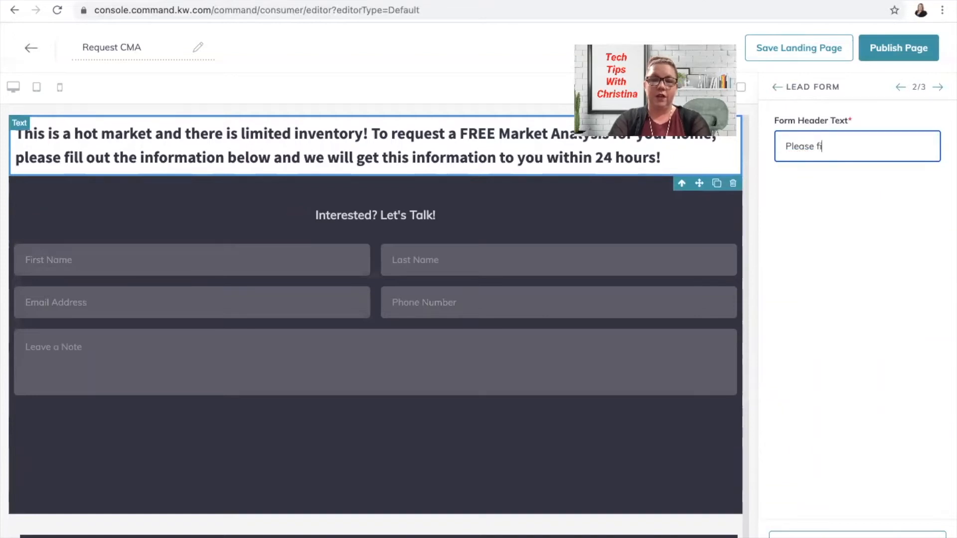
text(ll out your i)
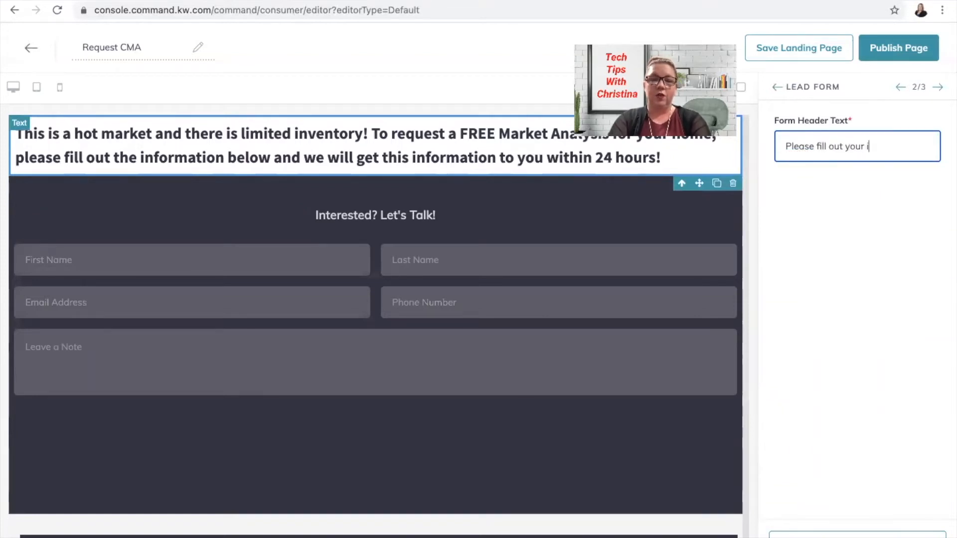
text(nformation below)
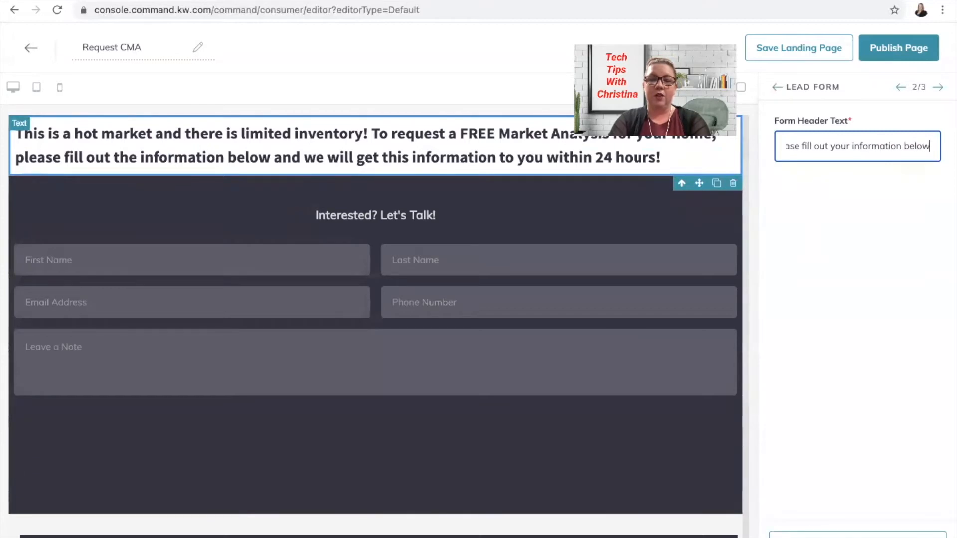
text( for a F)
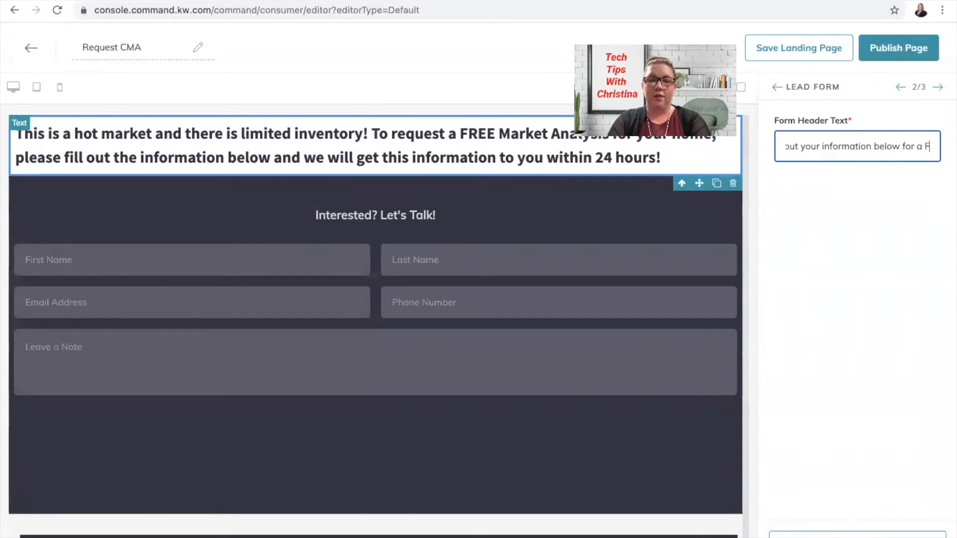
text(REE Market )
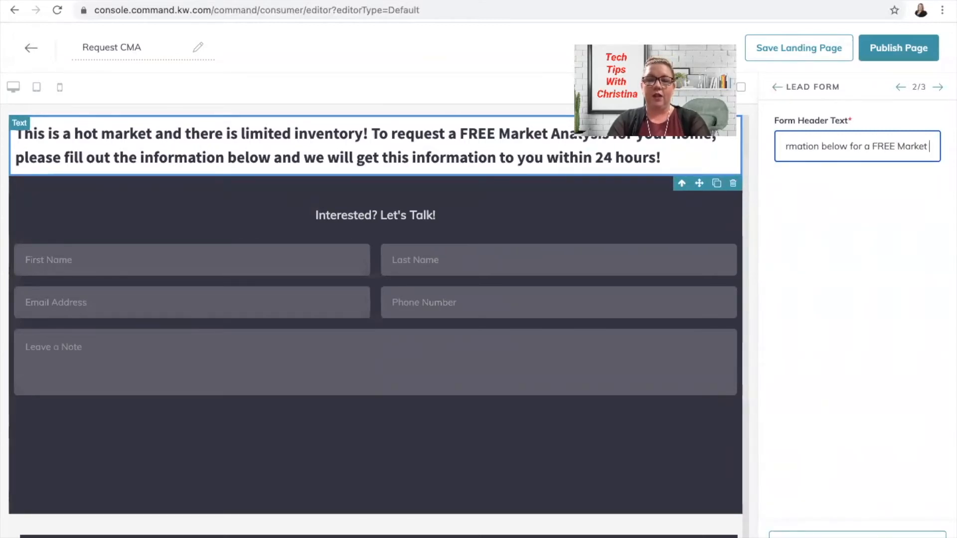
text(Analysis!)
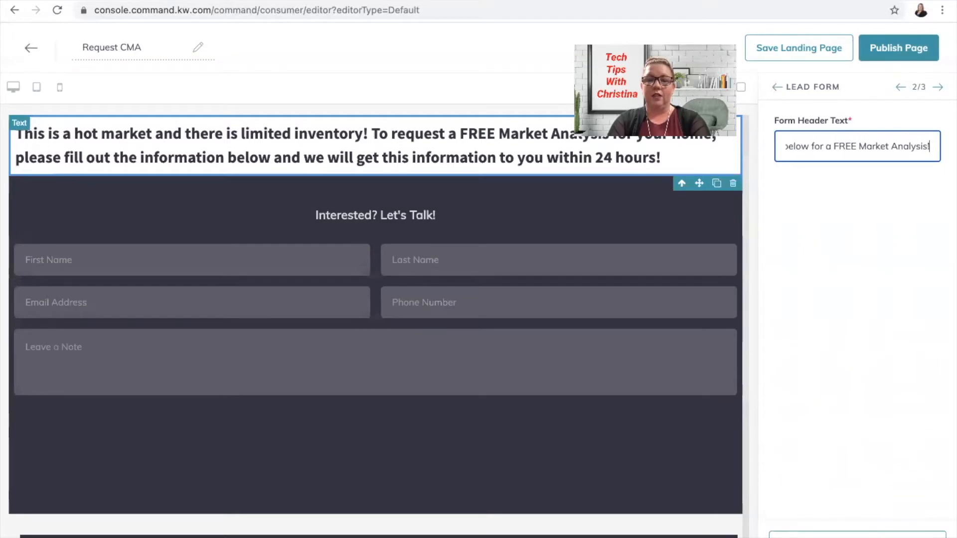
key(Return)
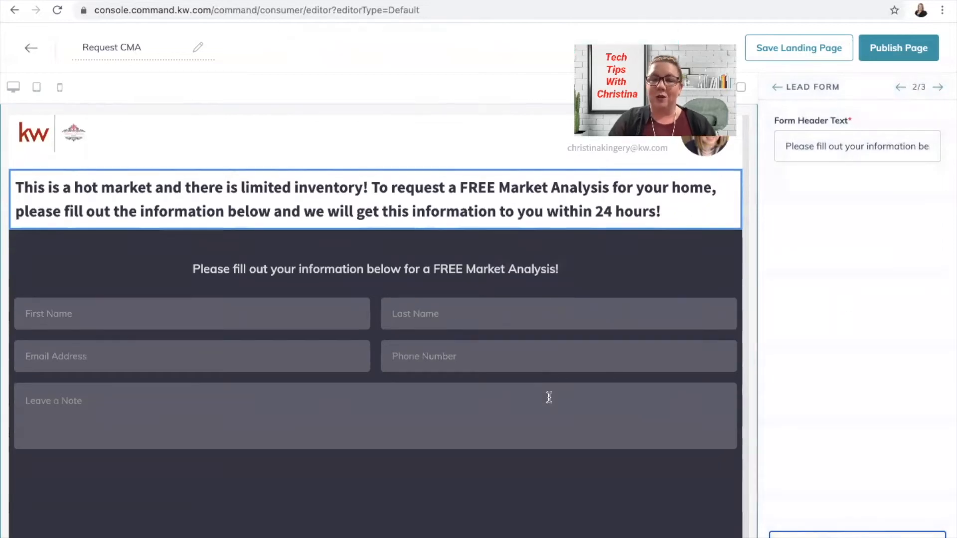
Review the page down to its footer, publish it as a landing page and show the list of landing pages
scroll(549, 396, down, 6)
scroll(549, 396, down, 1)
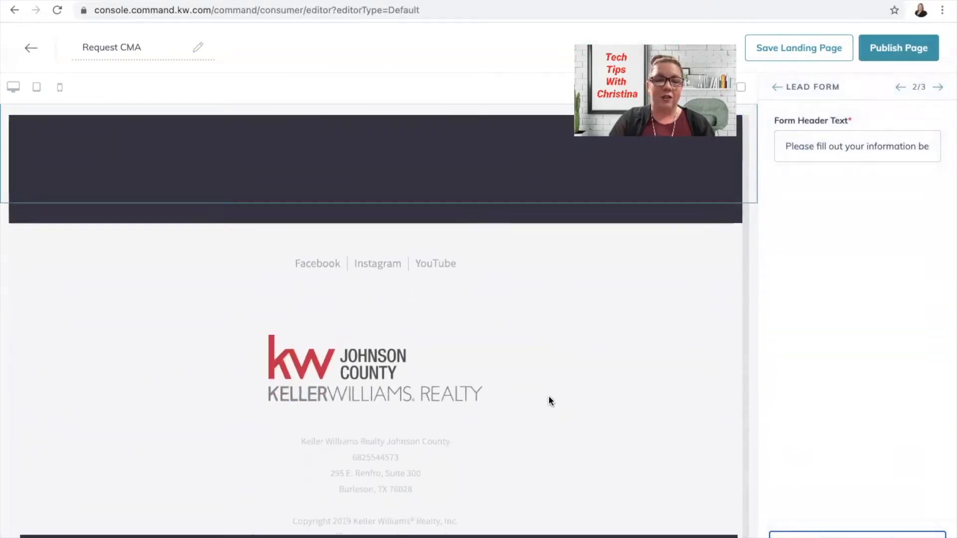
scroll(549, 396, up, 1)
scroll(548, 396, up, 10)
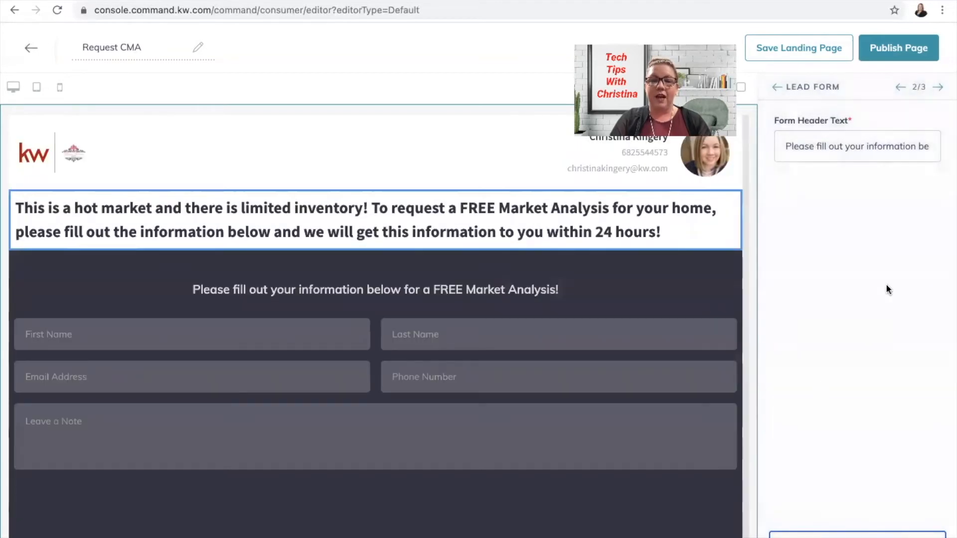
click(910, 47)
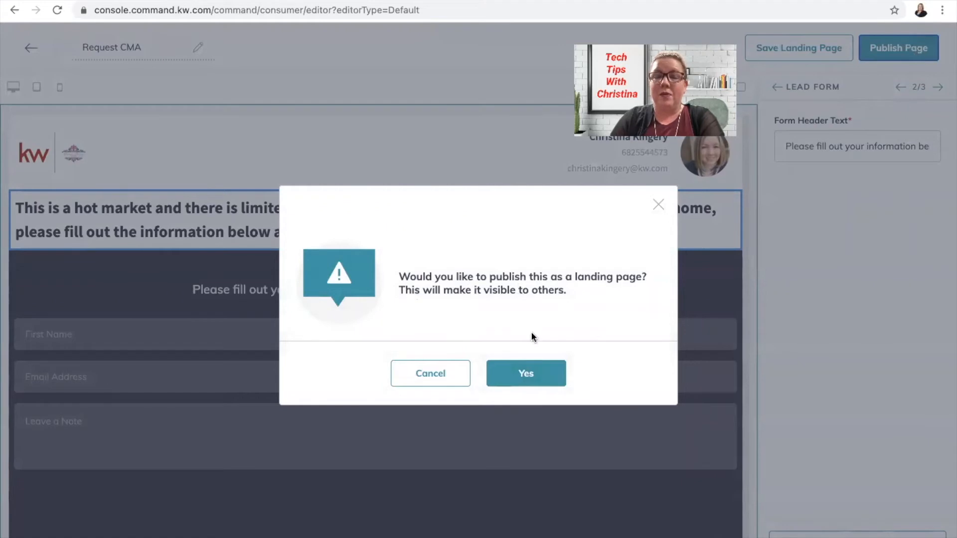
click(540, 372)
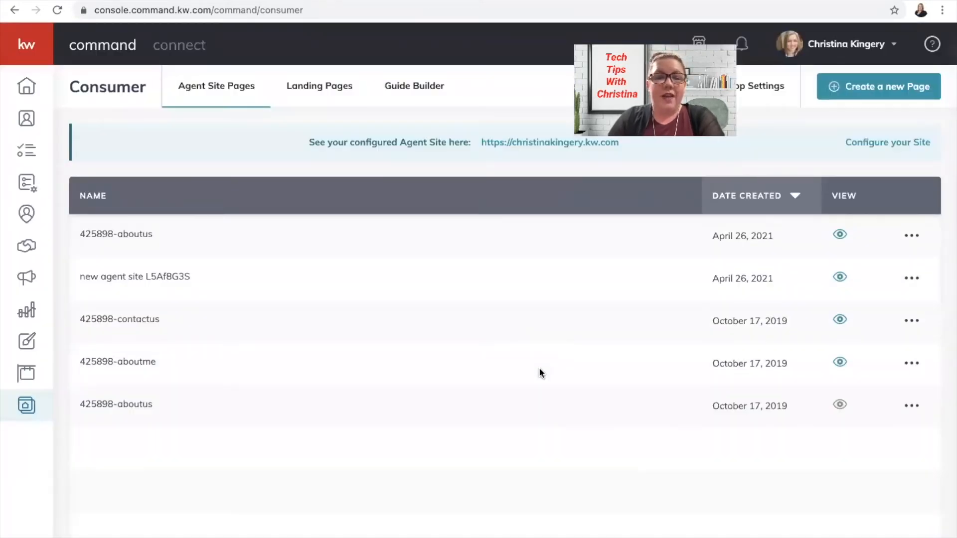
click(325, 93)
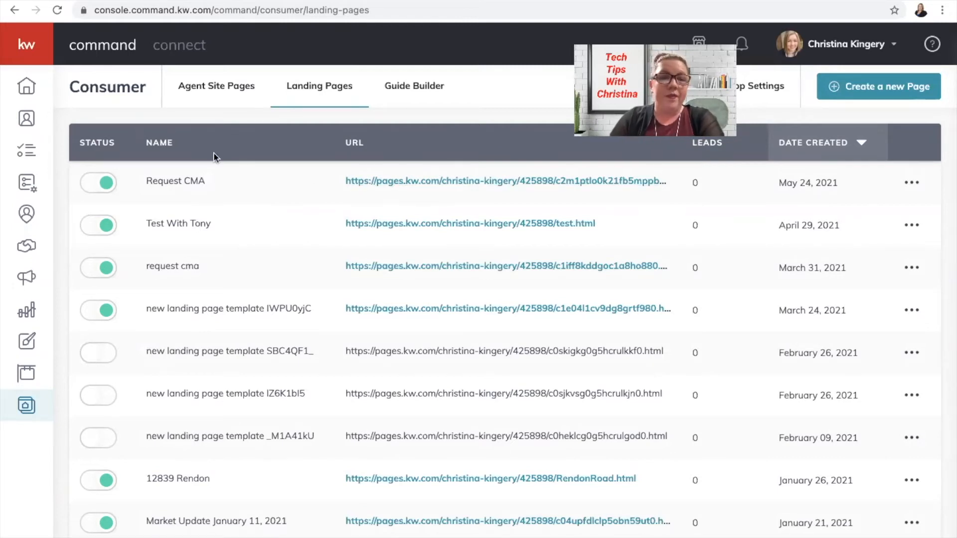
Create a Direct Mail campaign named "House" with the goal Other, using the default templates provided
click(26, 279)
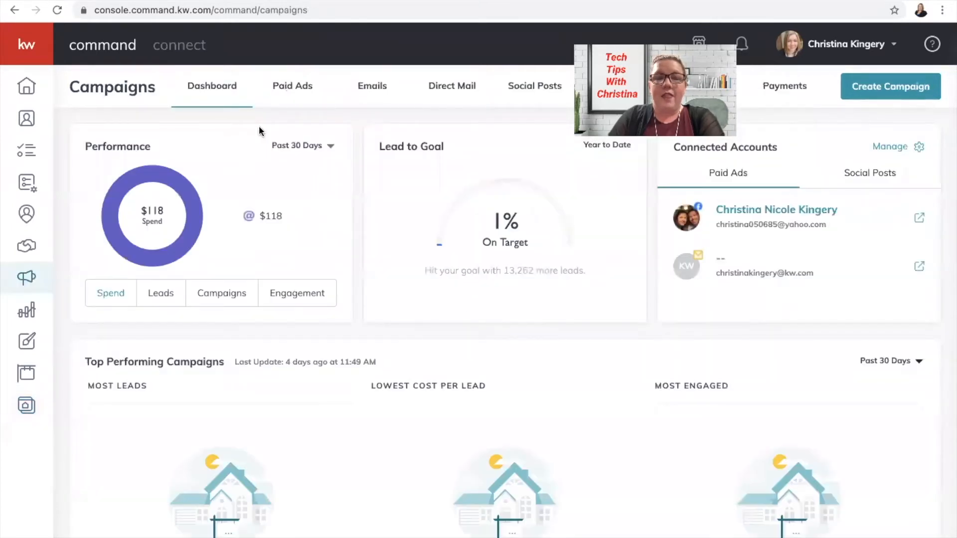
click(912, 89)
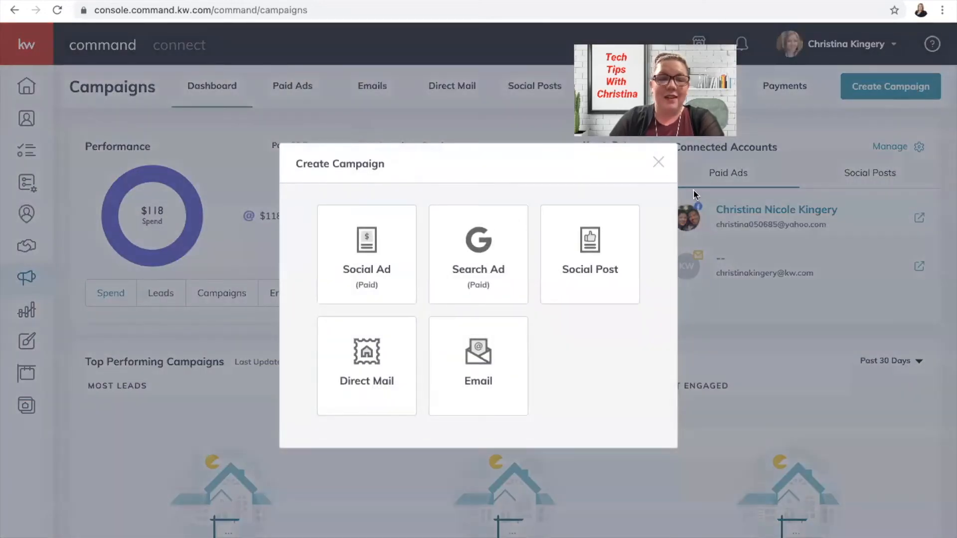
click(353, 374)
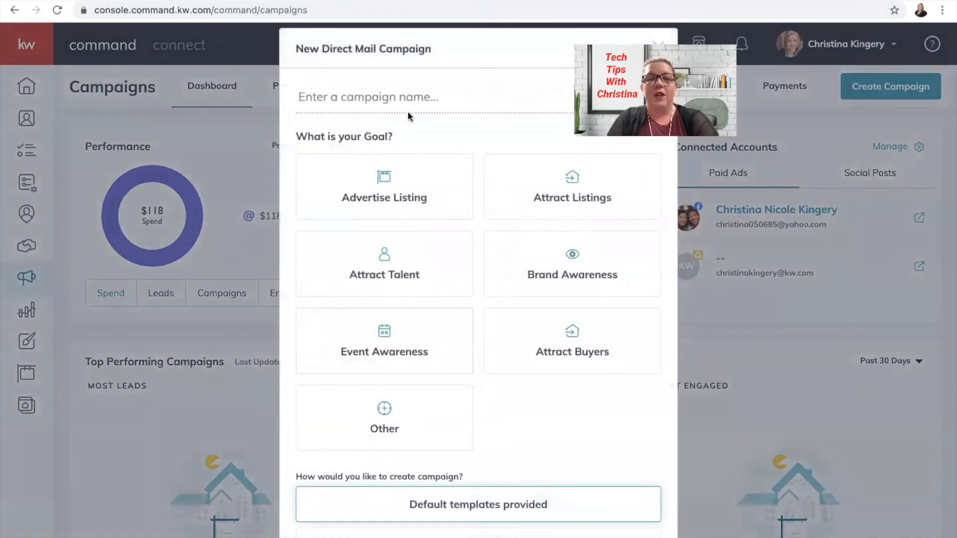
click(418, 96)
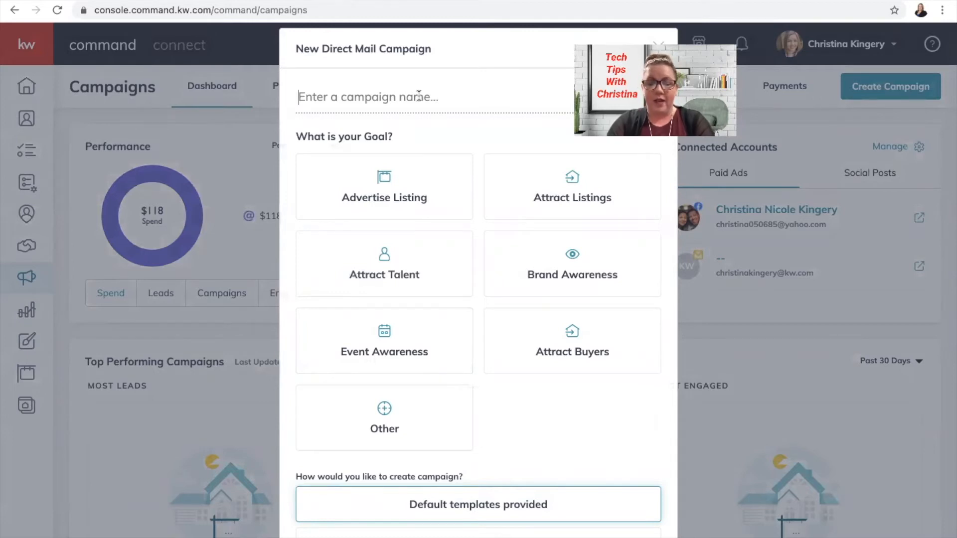
text(House)
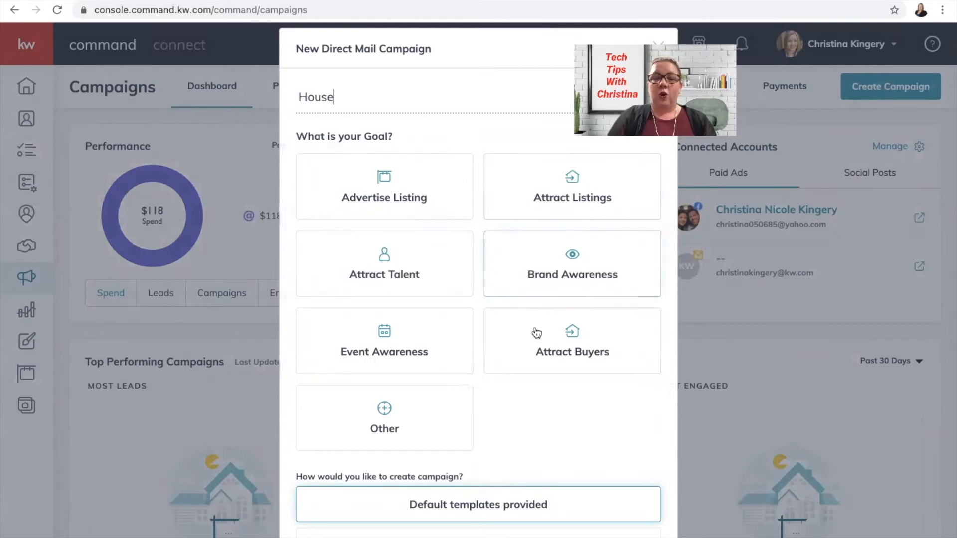
click(398, 412)
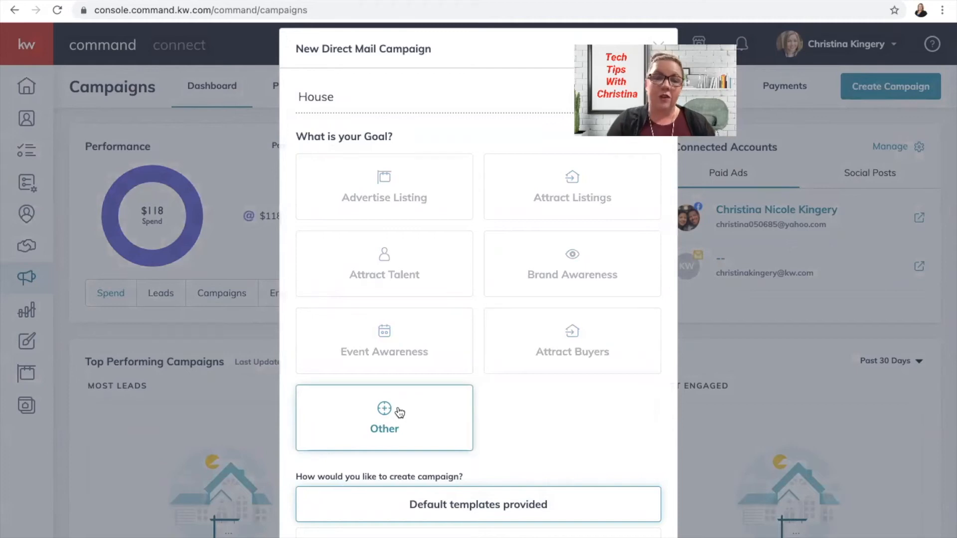
scroll(529, 403, down, 2)
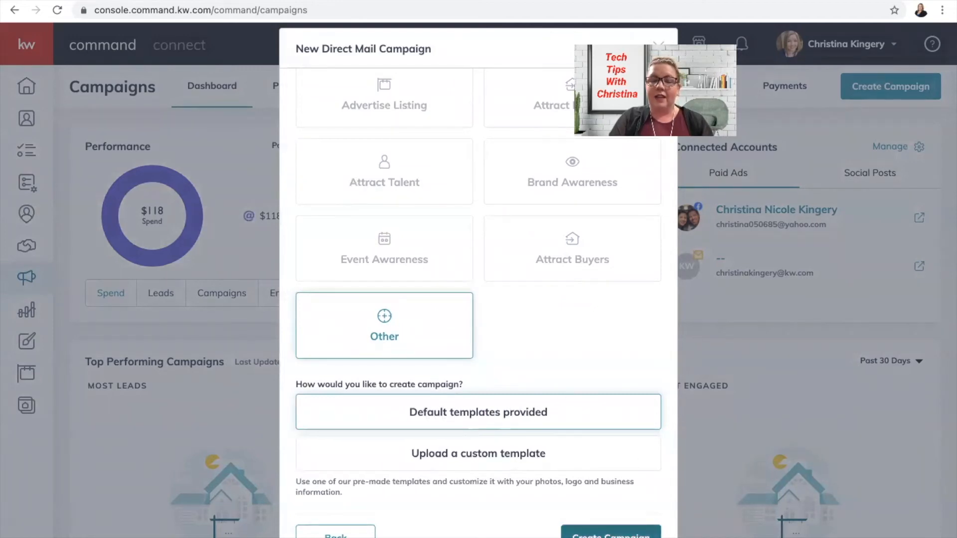
click(611, 533)
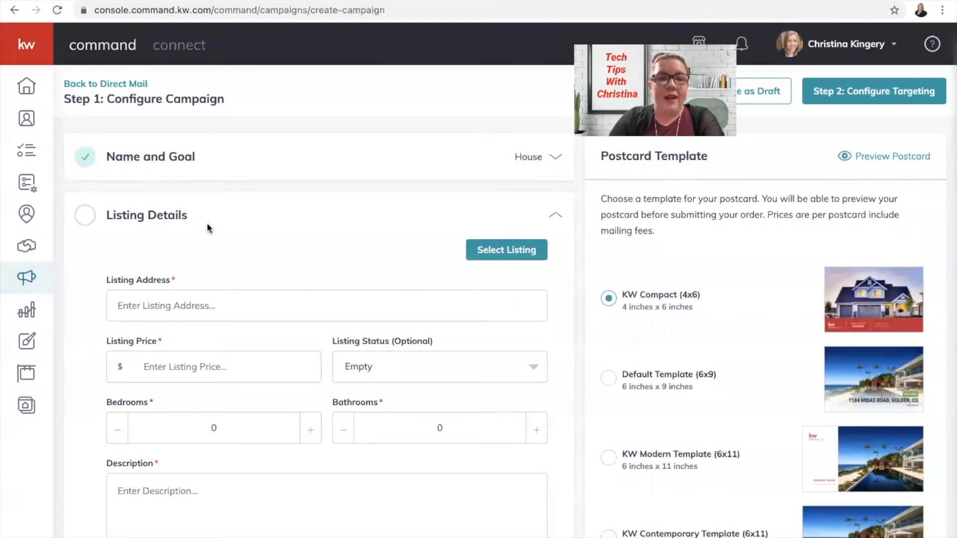
Filter the agent's own listings by Pending status and select the pending listing for the campaign's listing details
scroll(207, 224, down, 1)
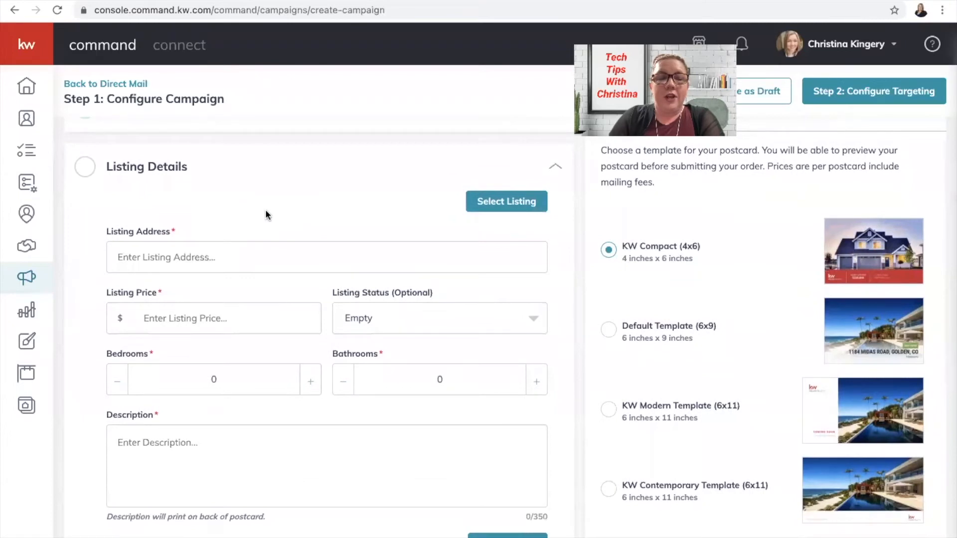
click(507, 209)
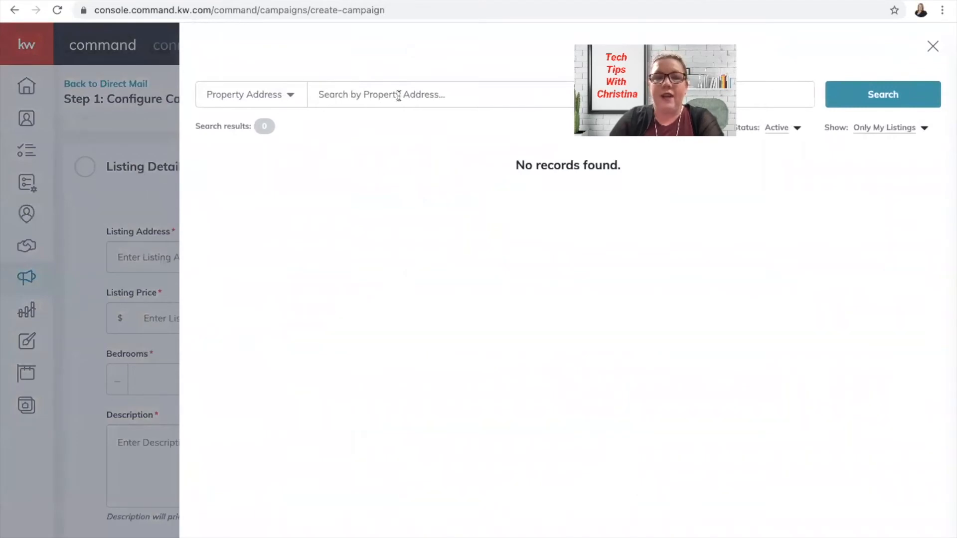
click(784, 129)
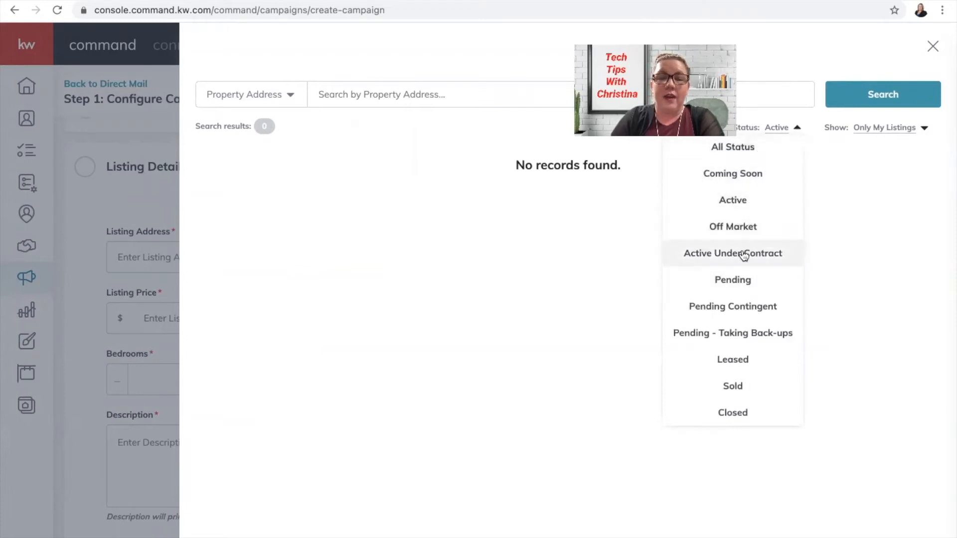
click(742, 280)
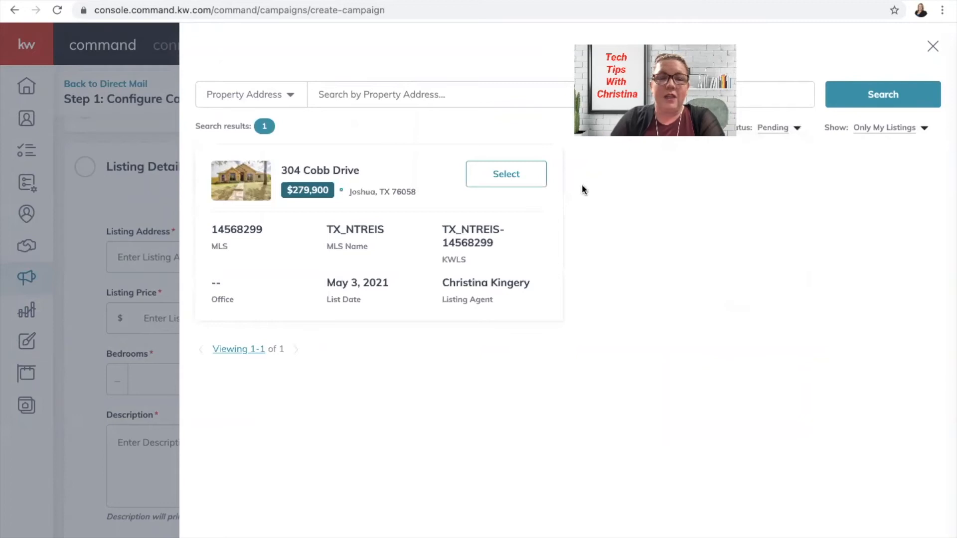
click(502, 183)
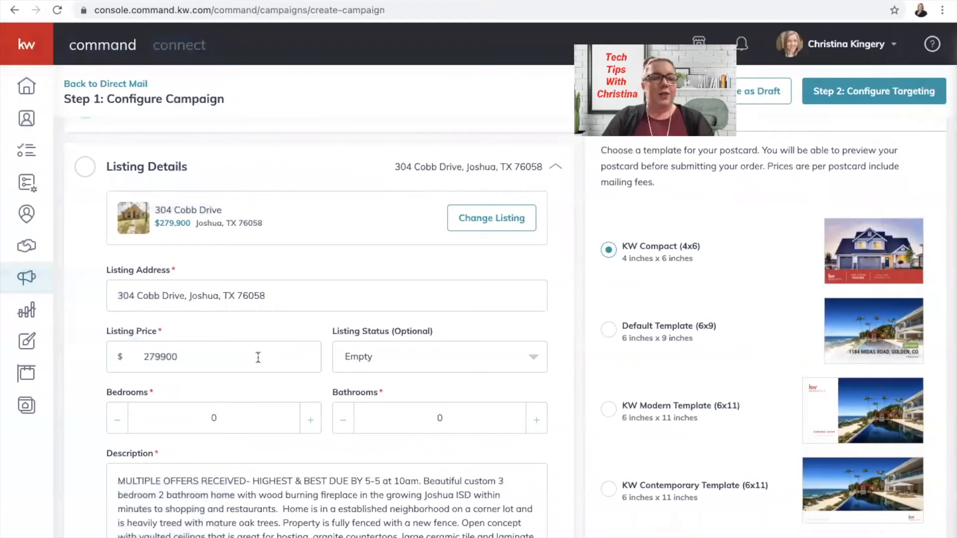
Set the listing status to JUST SOLD, with 3 bedrooms and 2.0 bathrooms, and review the listing description
scroll(270, 298, down, 2)
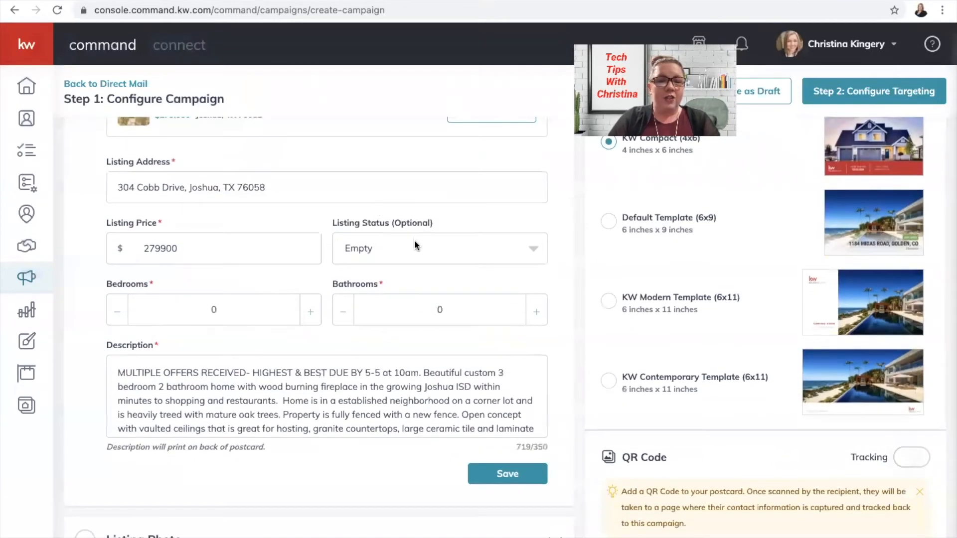
click(402, 247)
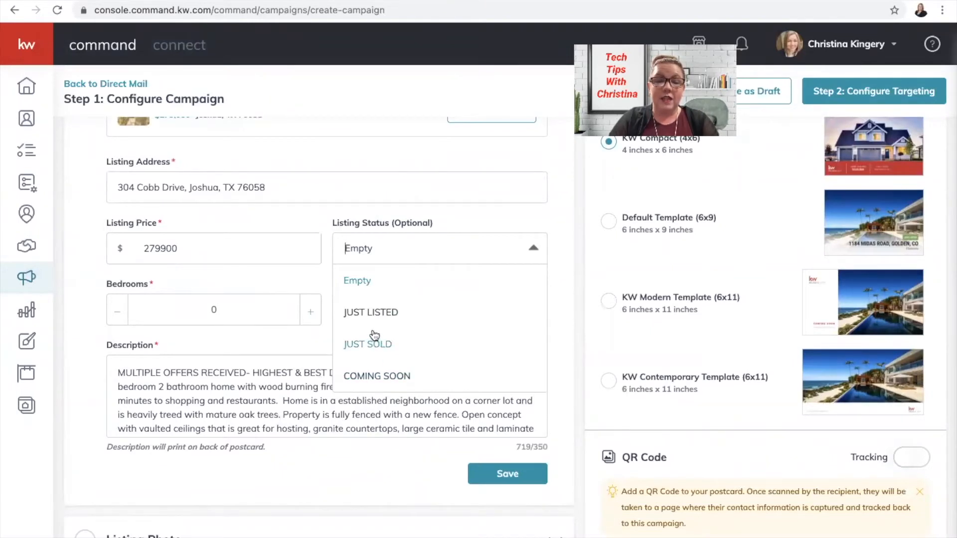
click(386, 345)
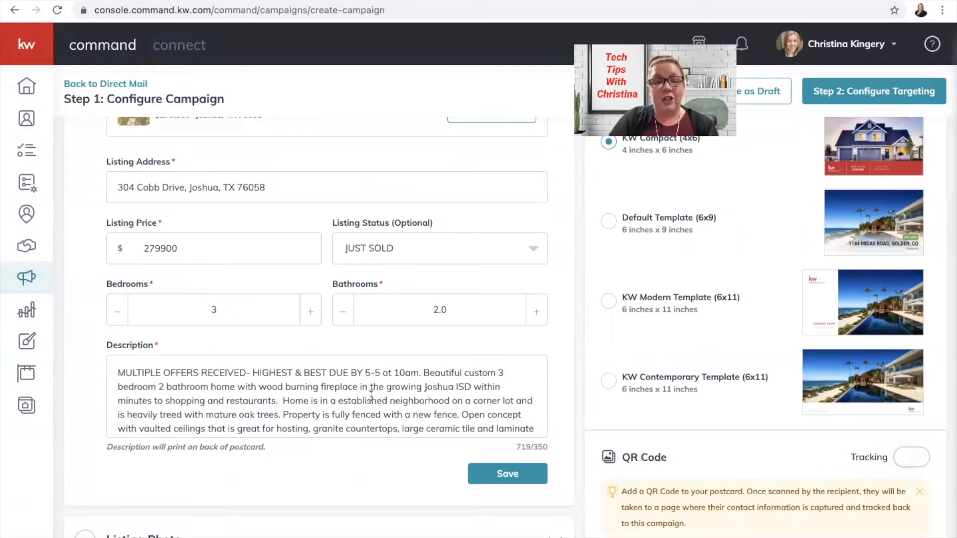
scroll(371, 396, down, 3)
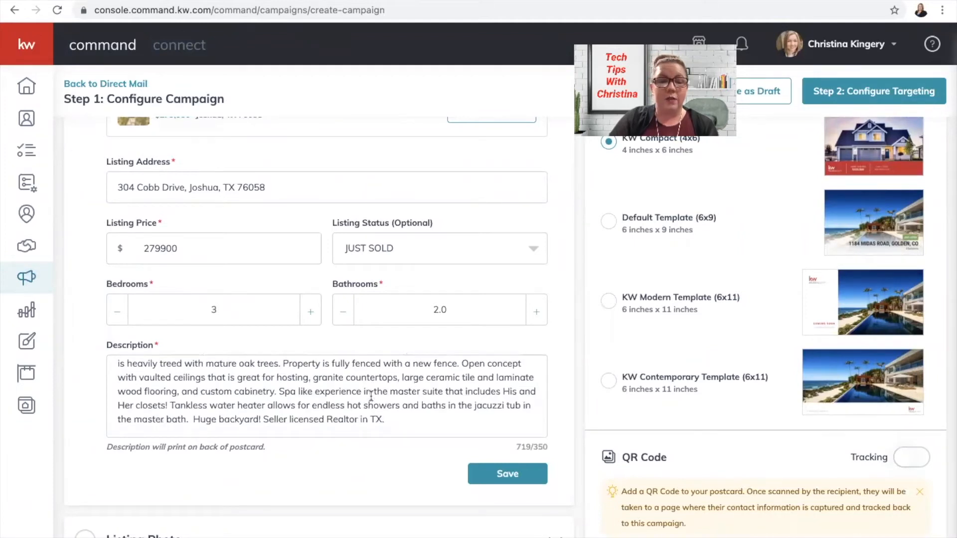
Shorten the listing description by deleting everything before "Spa like experience in the master suite", and save the listing details
scroll(371, 396, down, 2)
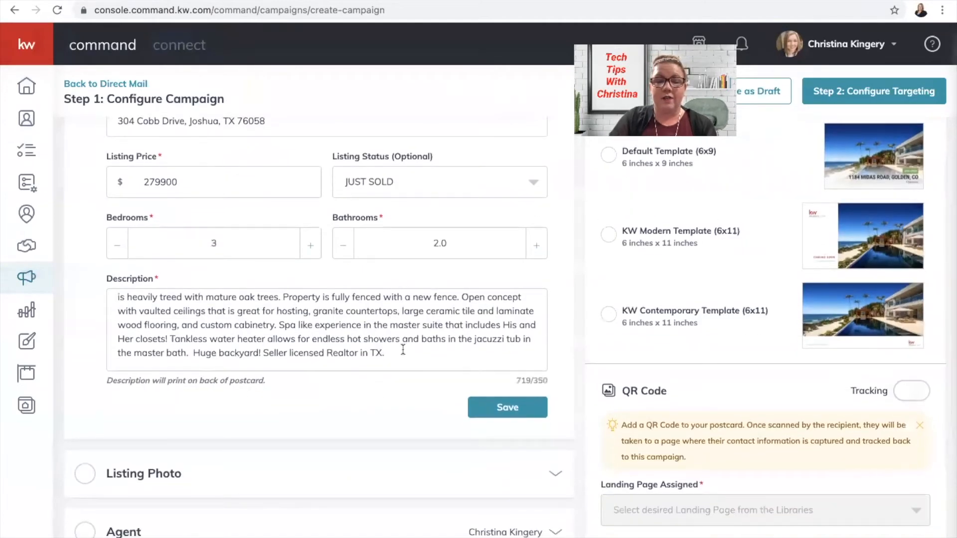
click(506, 410)
scroll(293, 476, down, 3)
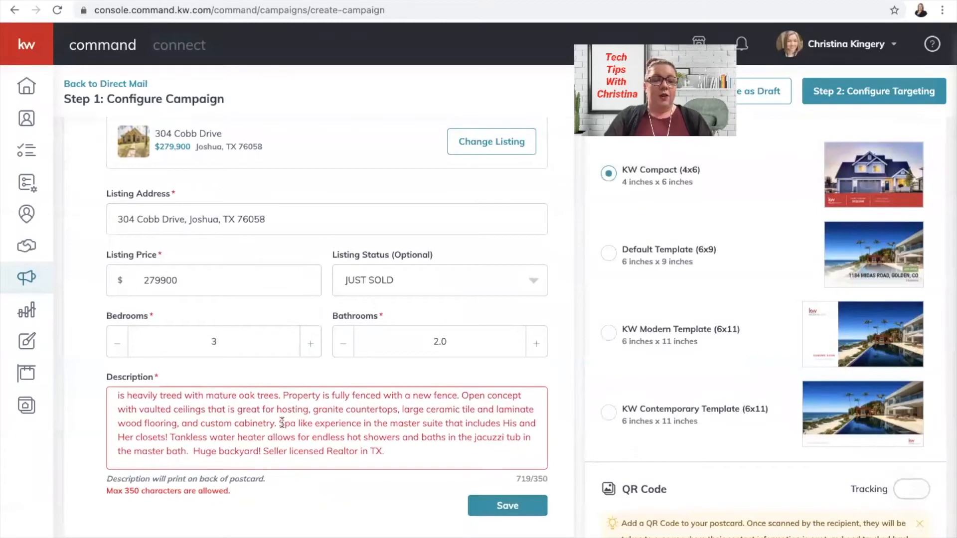
drag(280, 424, 81, 365)
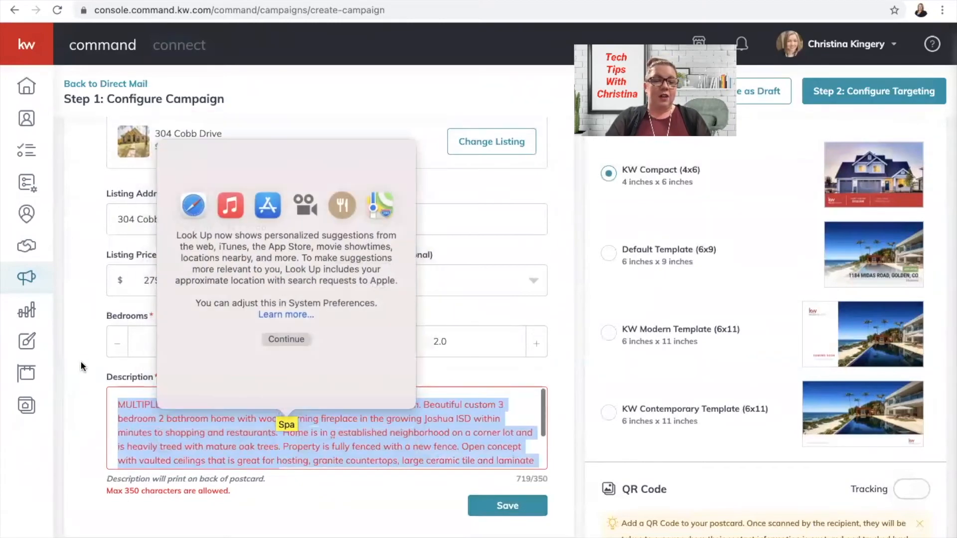
key(BackSpace)
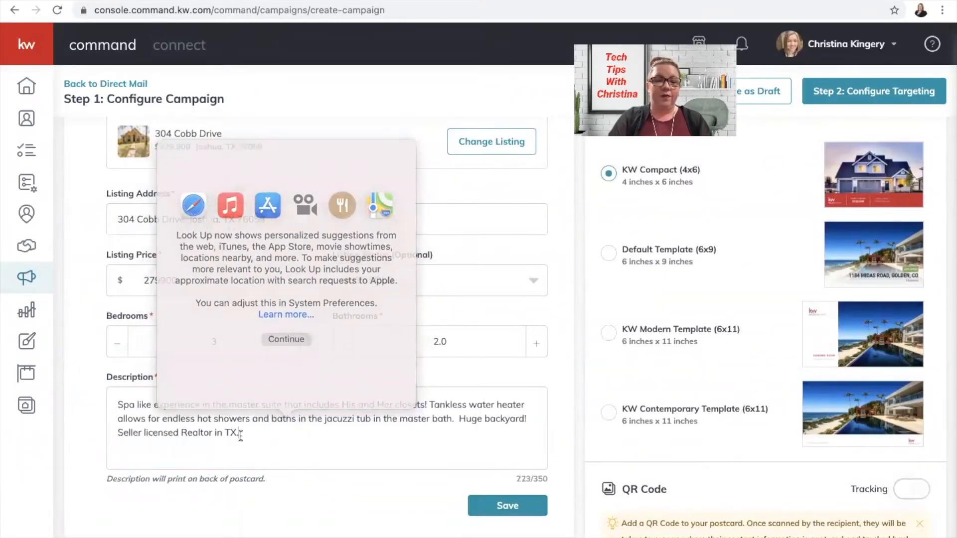
click(254, 436)
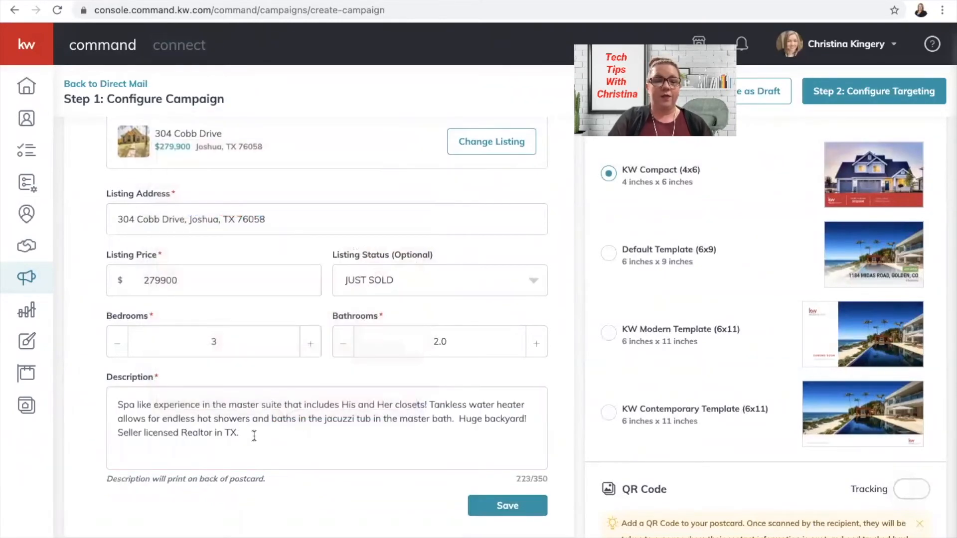
click(499, 505)
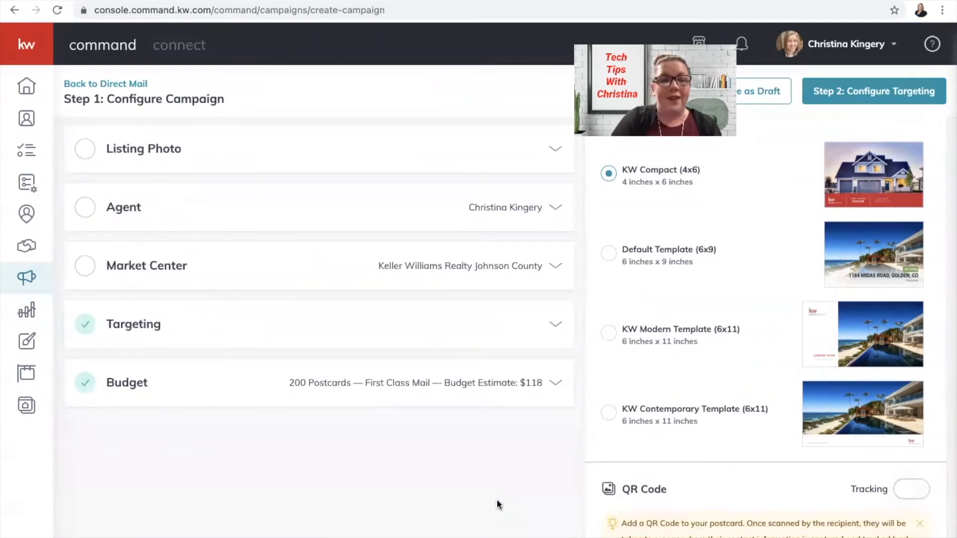
Try to set and save the first front exterior picture from the gallery as the campaign's listing photo
scroll(277, 241, up, 3)
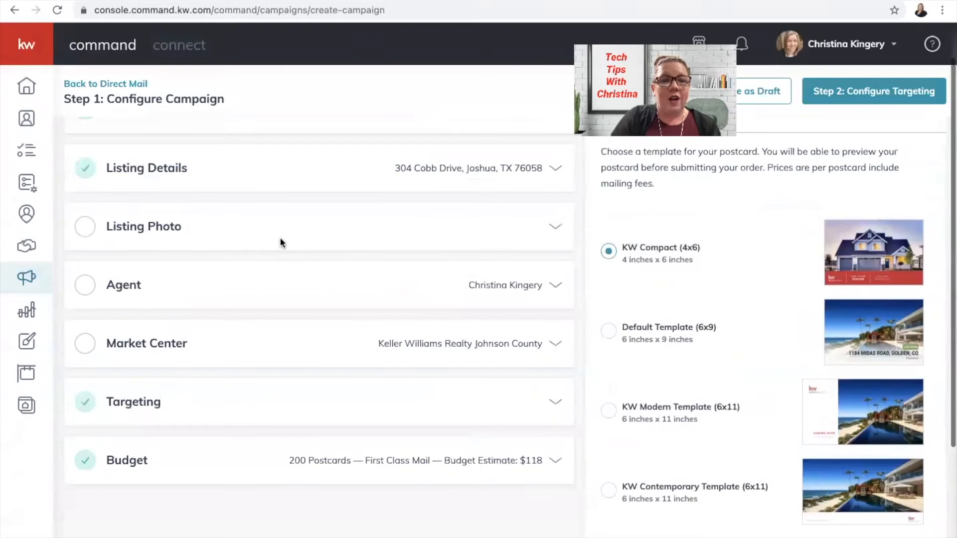
click(147, 230)
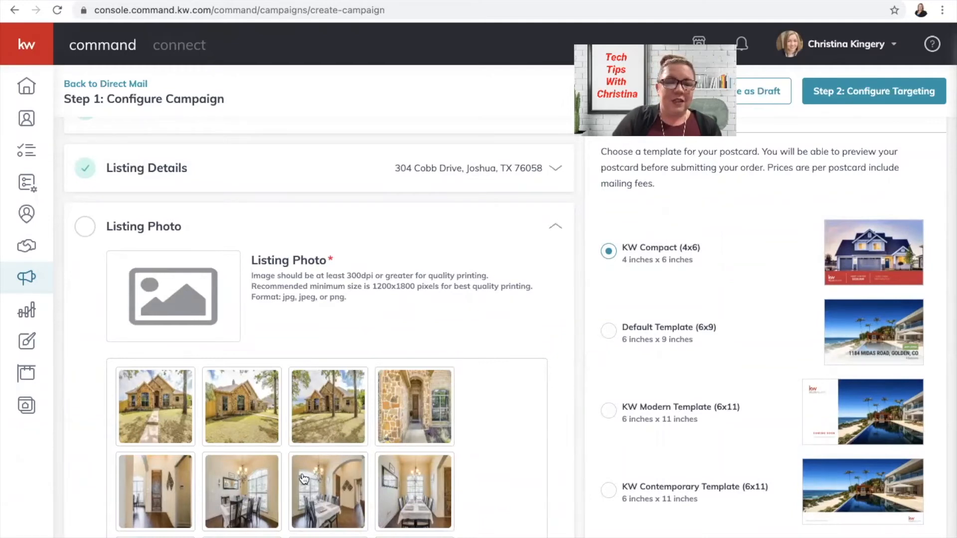
scroll(304, 479, down, 4)
scroll(304, 478, down, 2)
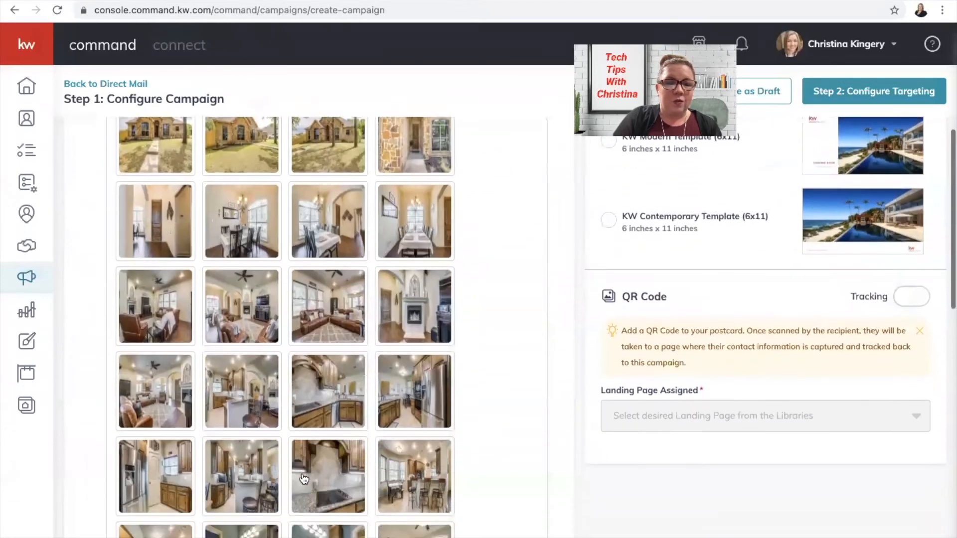
click(261, 317)
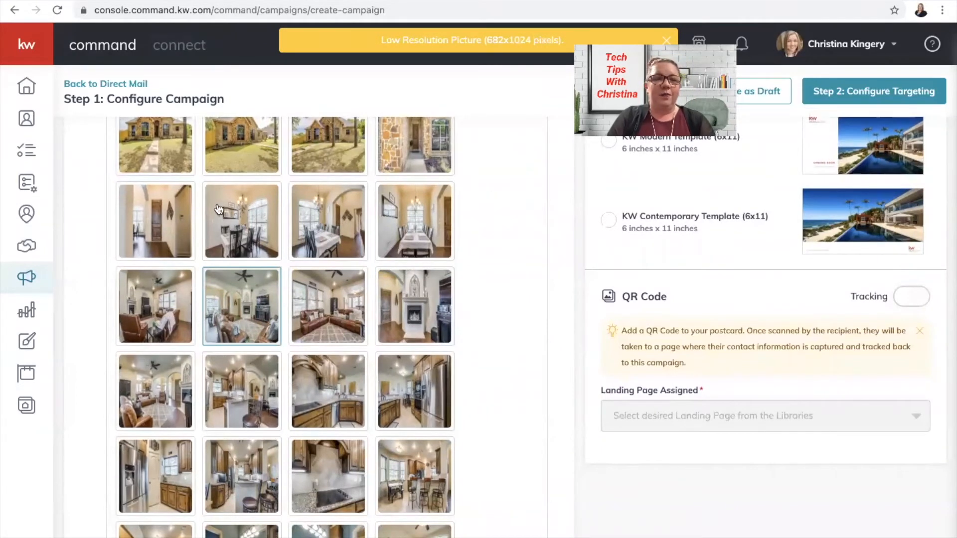
scroll(217, 208, up, 3)
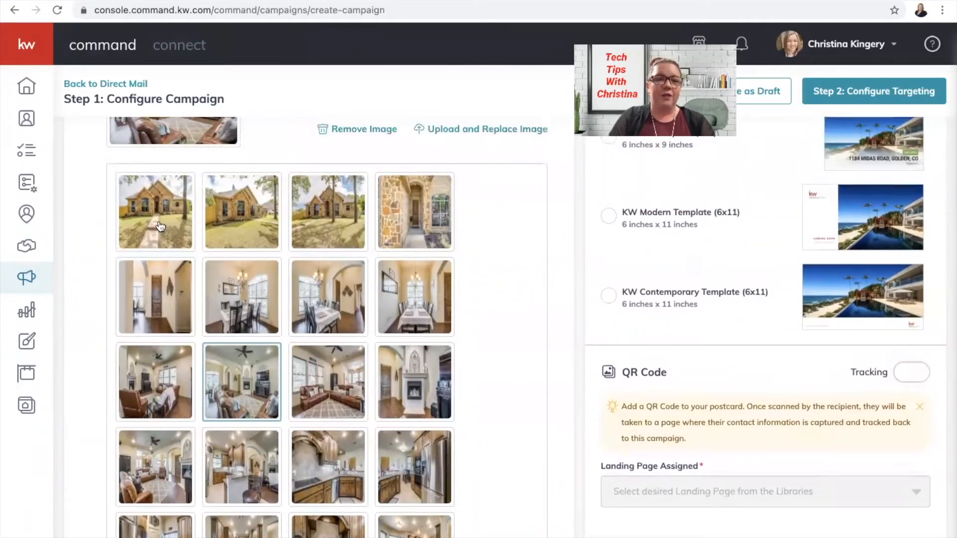
click(160, 226)
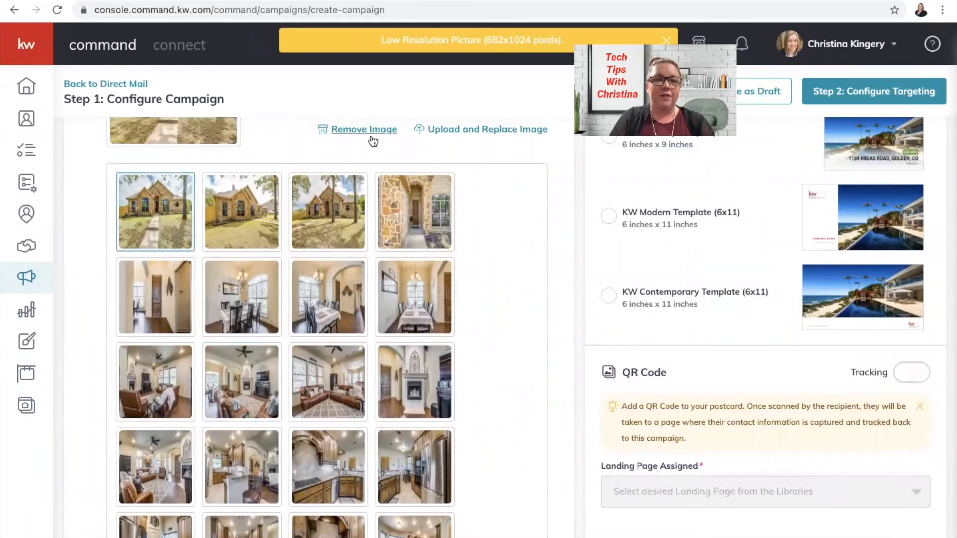
scroll(508, 187, up, 2)
scroll(508, 187, down, 8)
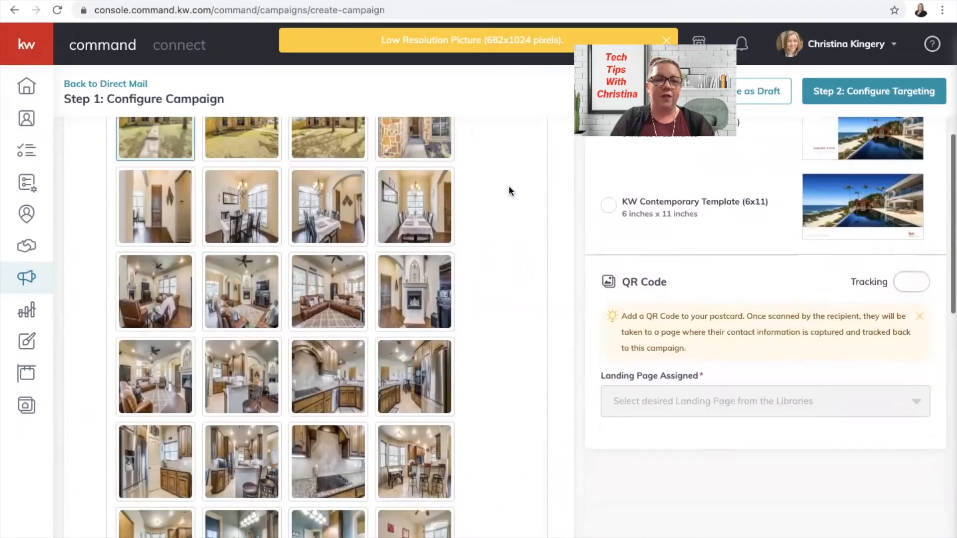
scroll(538, 369, down, 7)
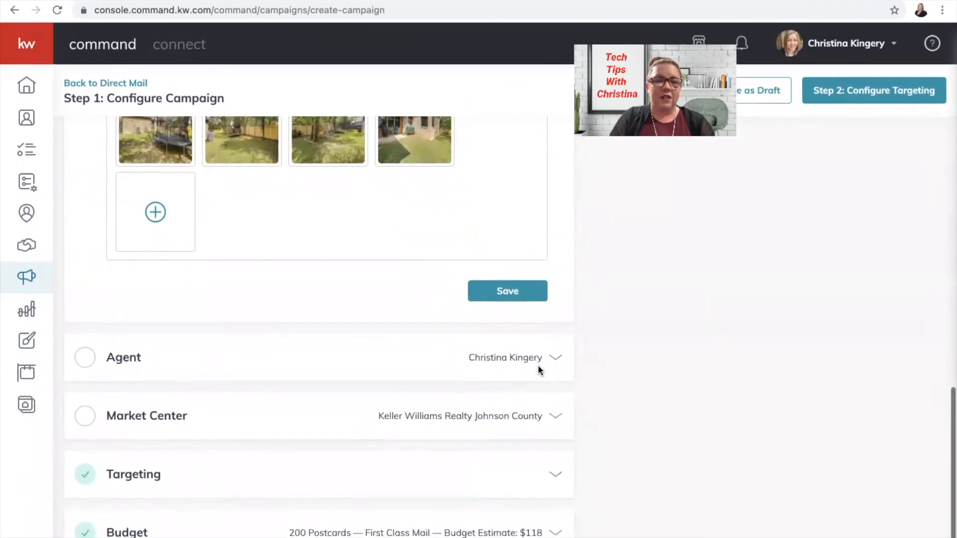
click(516, 297)
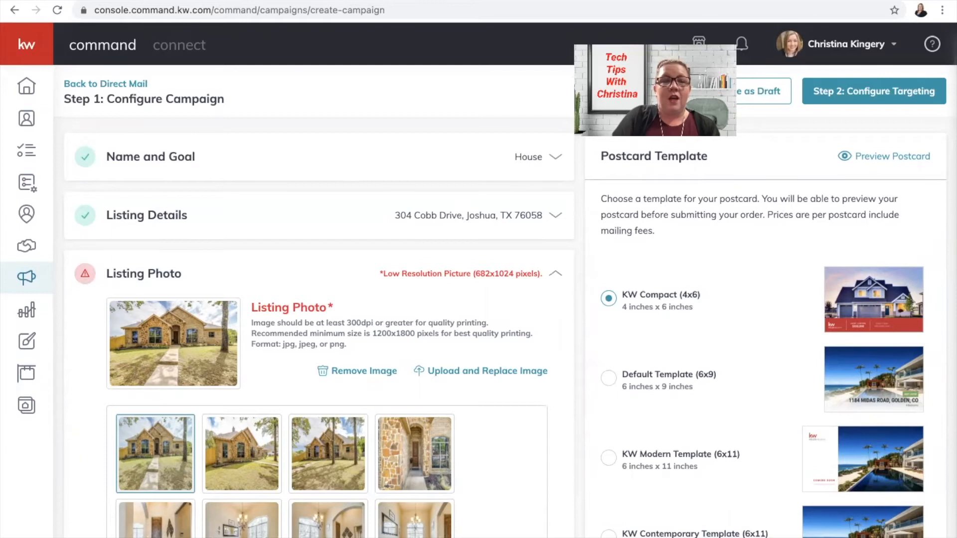
Check the emailed advice on resizing pictures and try replacing the listing photo with 304 cobb_adobespark.jpeg from Downloads
click(214, 1)
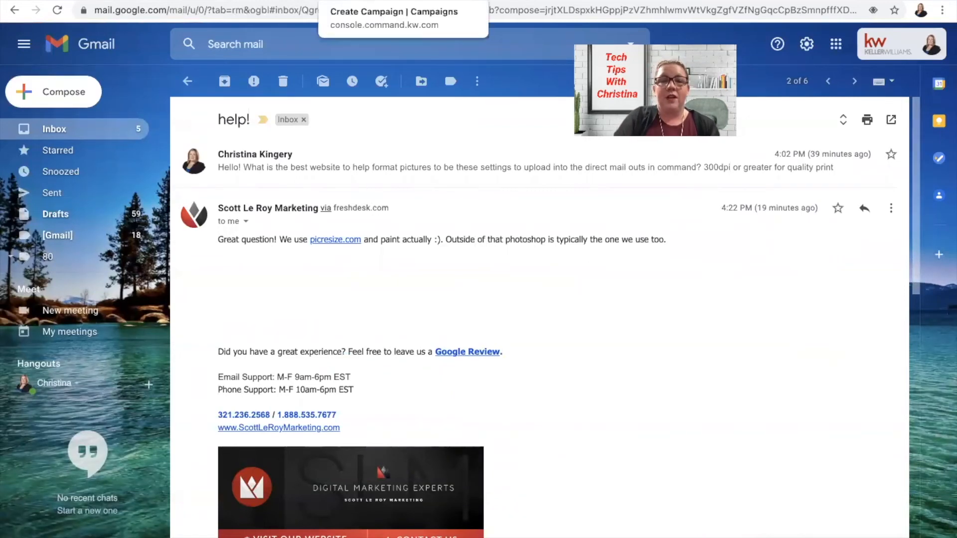
click(343, 1)
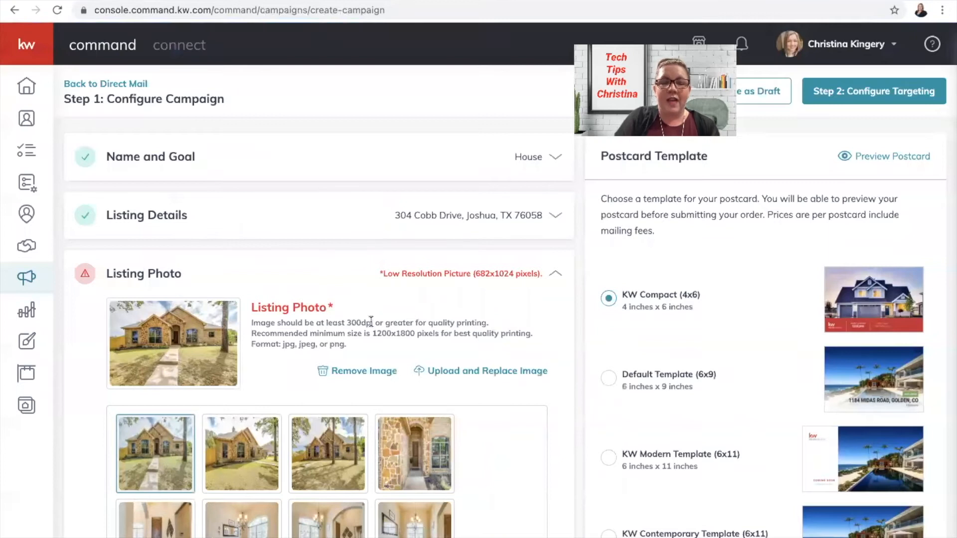
click(457, 374)
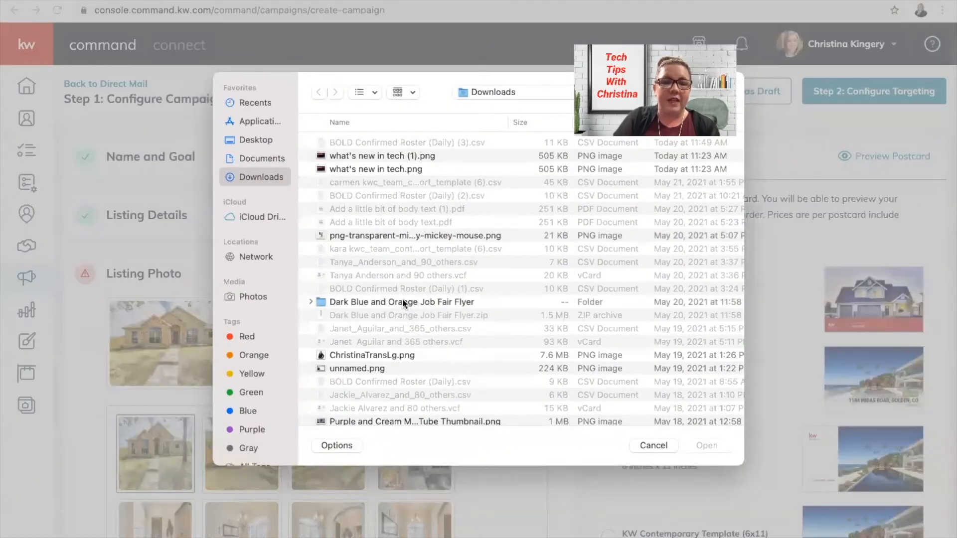
scroll(402, 298, down, 15)
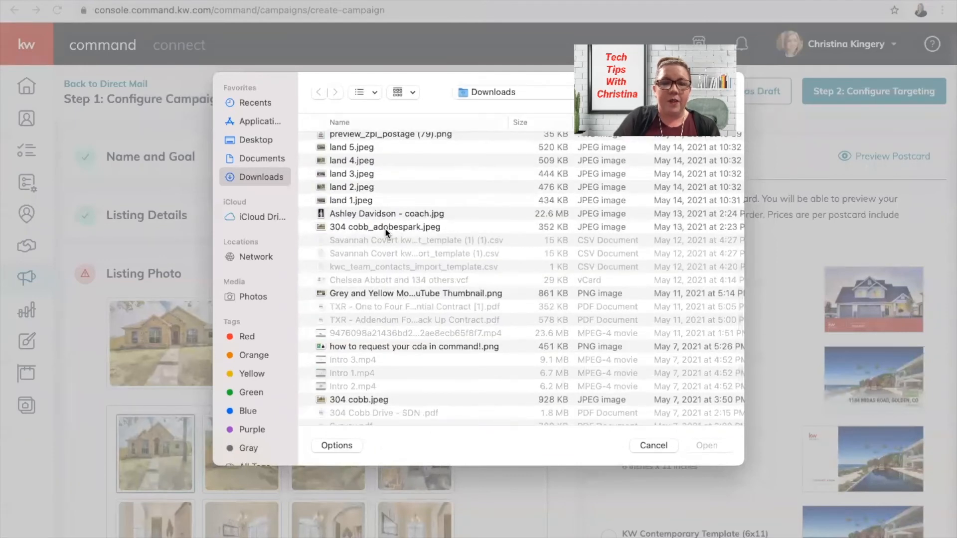
click(413, 231)
click(704, 444)
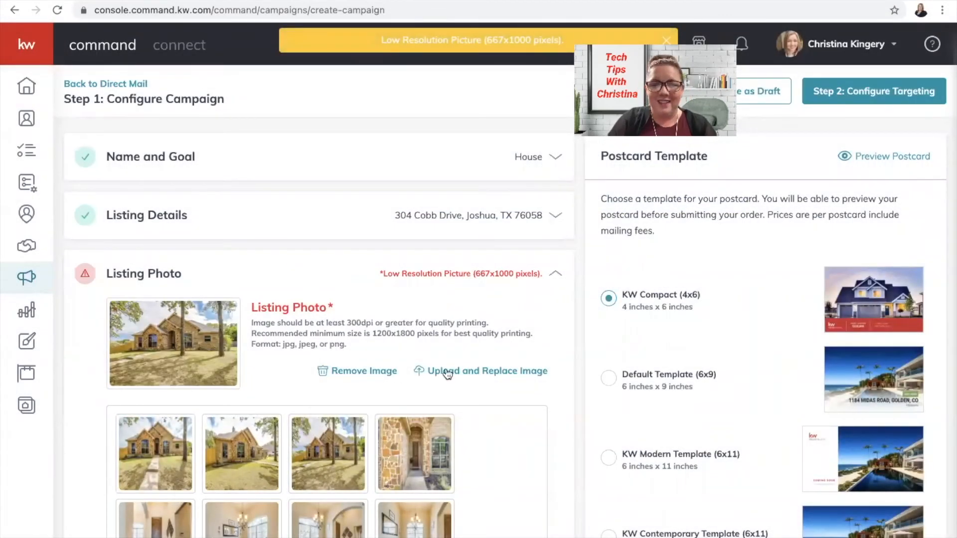
Upload 304 cobb.jpeg from Downloads as the replacement listing photo and save the listing photo section
click(481, 372)
scroll(498, 324, down, 5)
scroll(440, 327, down, 6)
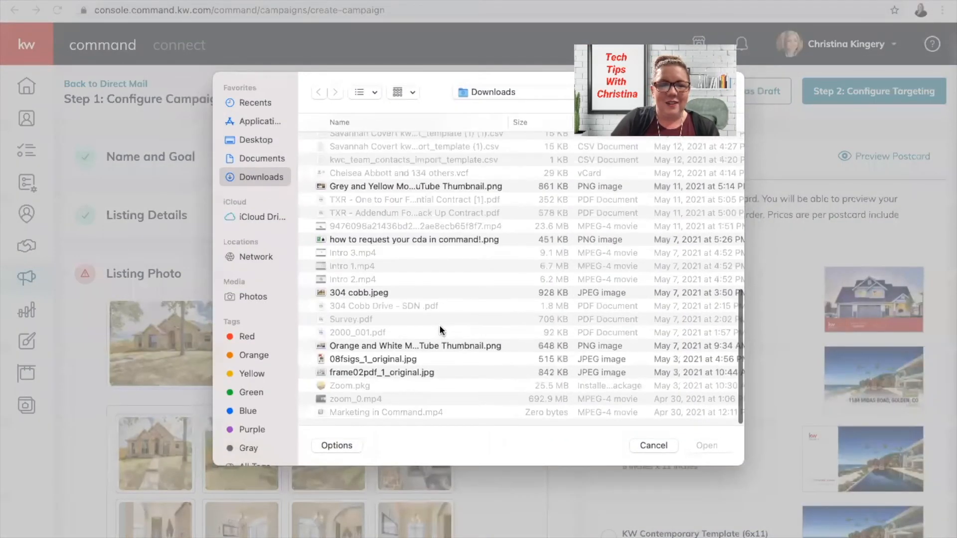
click(377, 293)
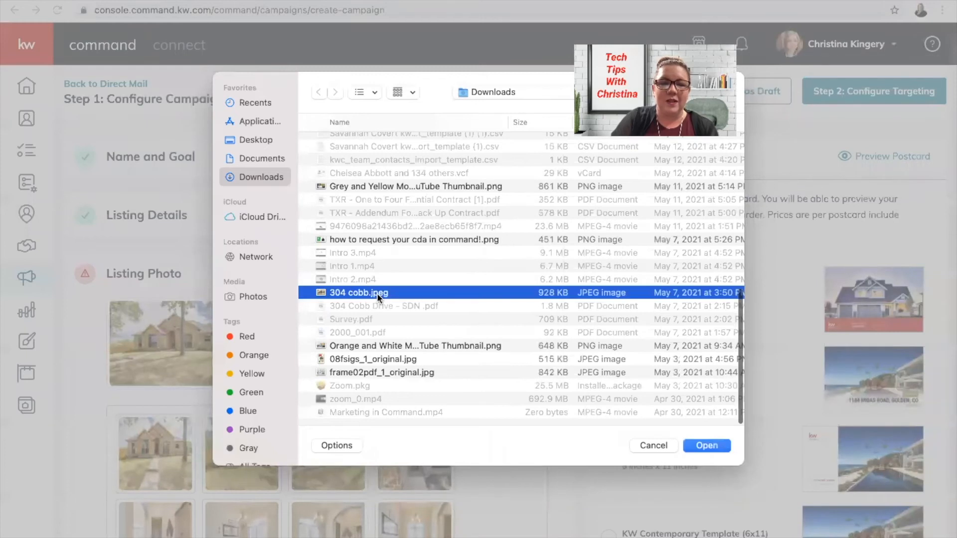
click(715, 447)
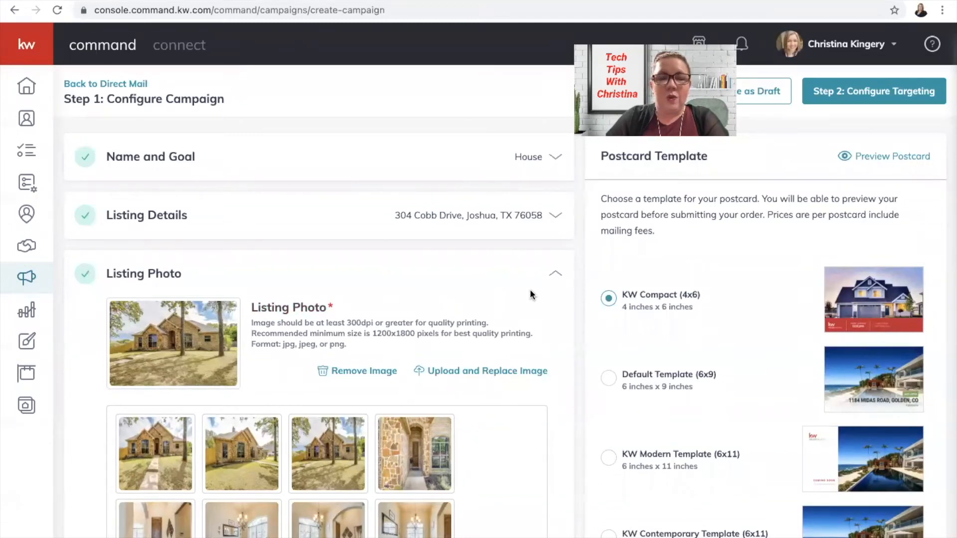
scroll(550, 274, down, 15)
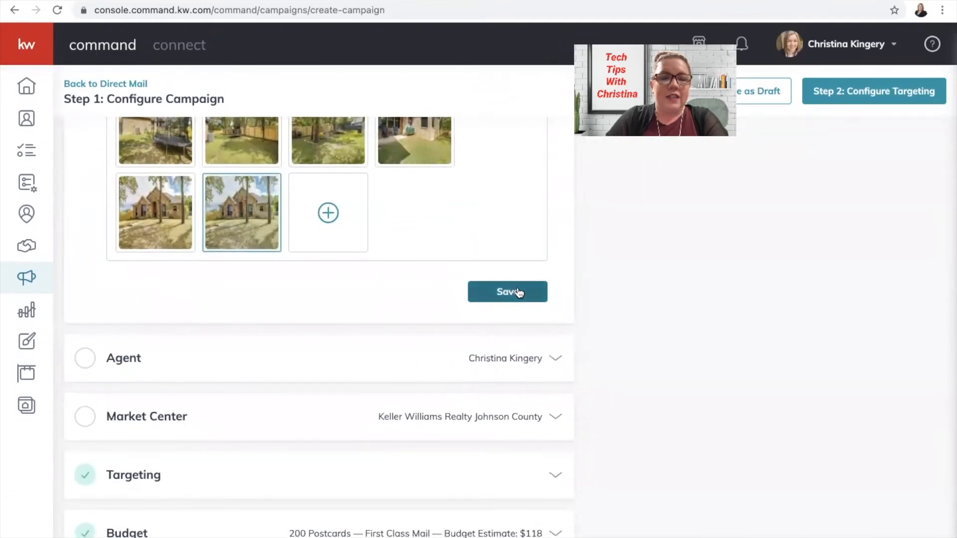
click(519, 293)
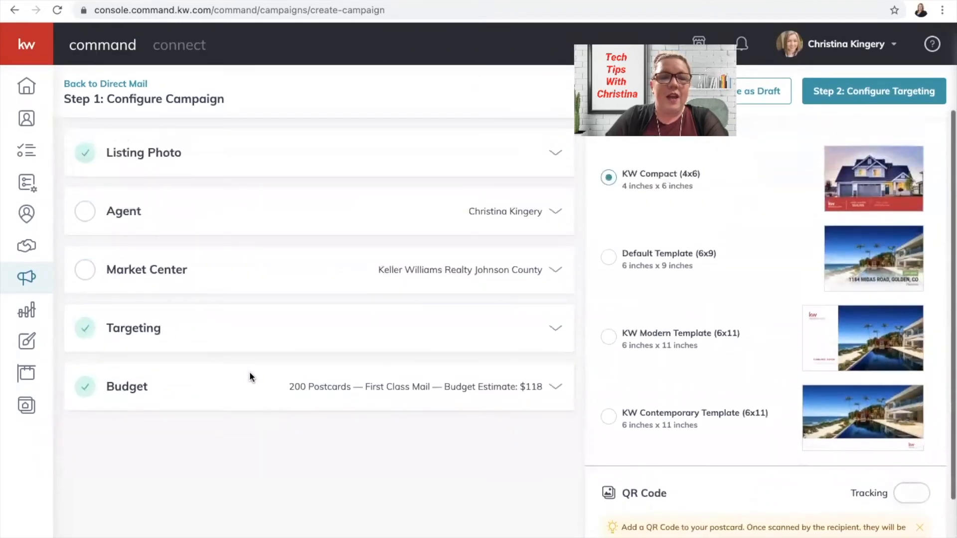
Review the agent's photo and contact details for the postcard and save them as they are
click(155, 211)
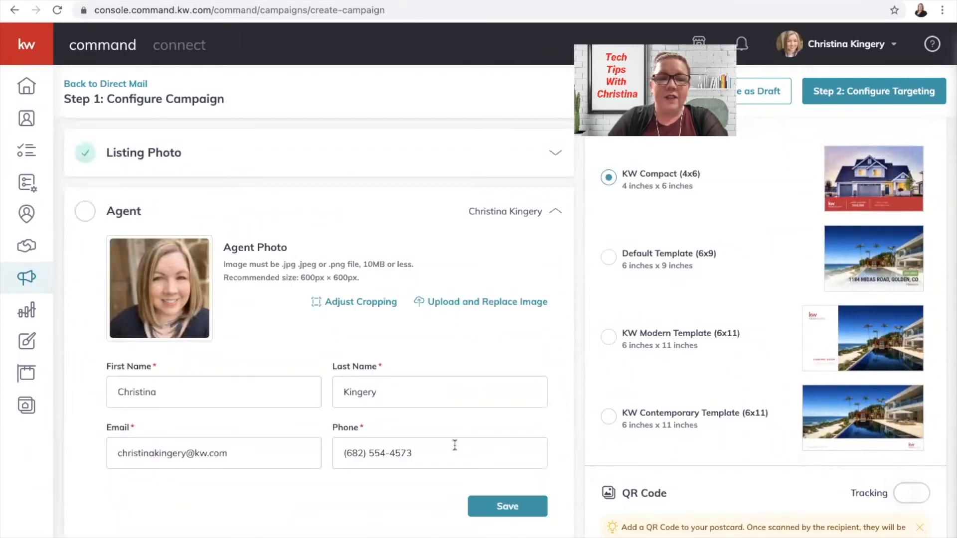
click(507, 506)
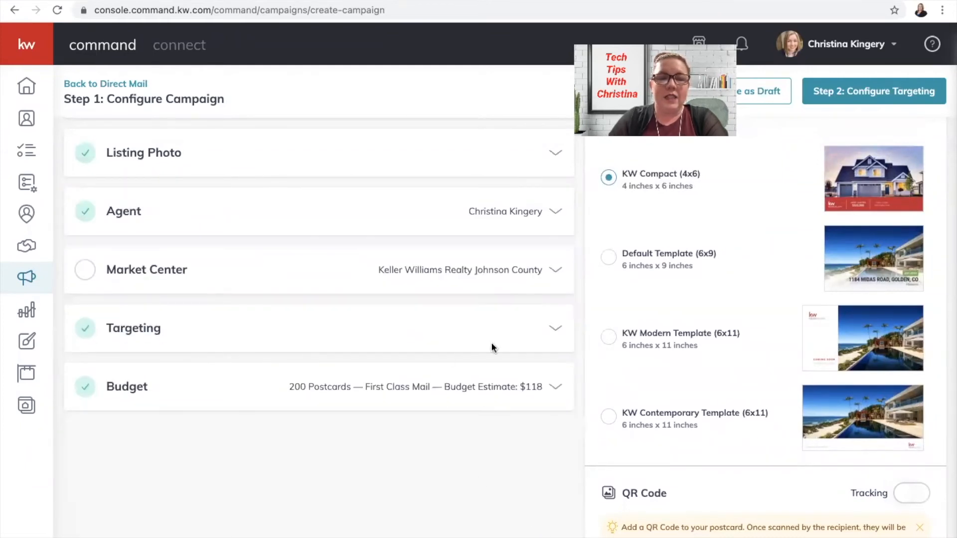
Set the market center's state to TX, fill in its zip code, and request verification of its address
click(160, 278)
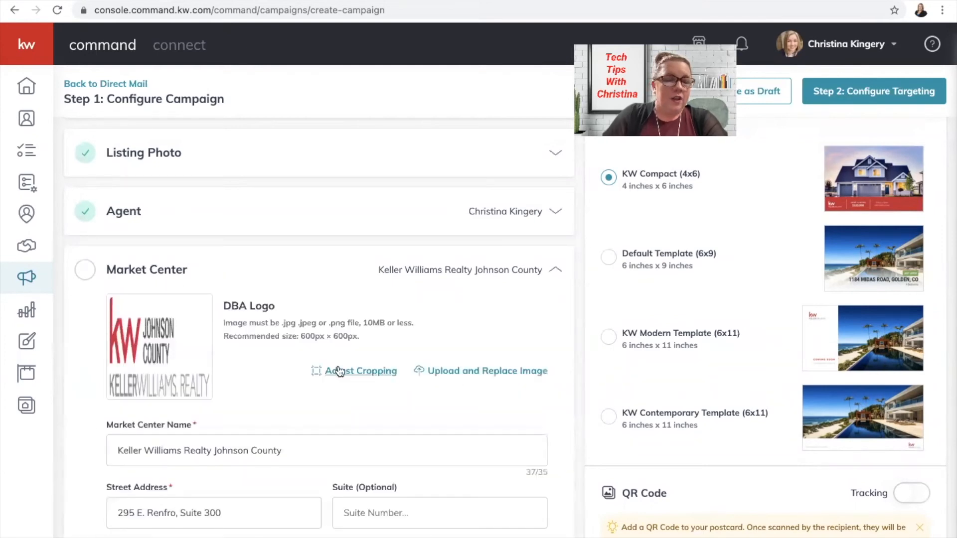
scroll(331, 370, down, 3)
scroll(338, 370, down, 3)
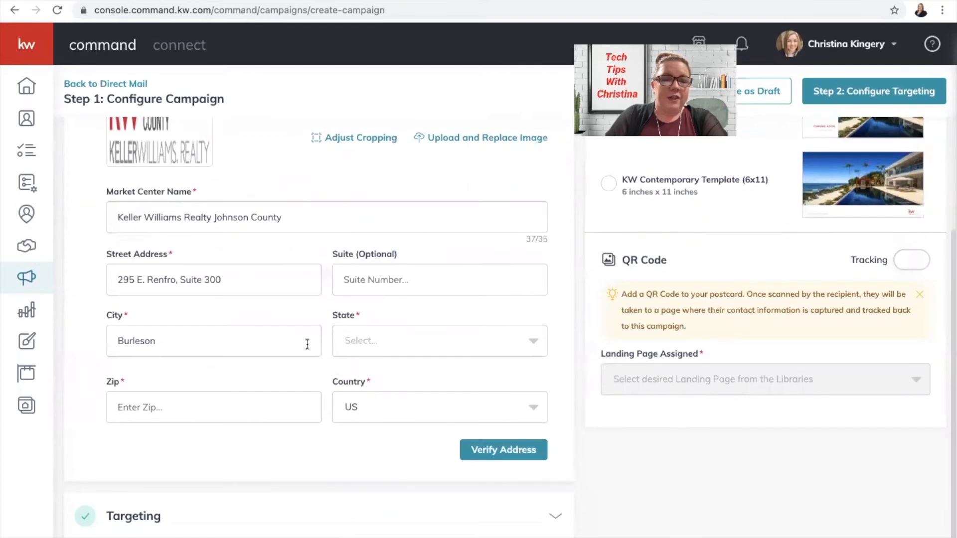
click(389, 351)
text(TX)
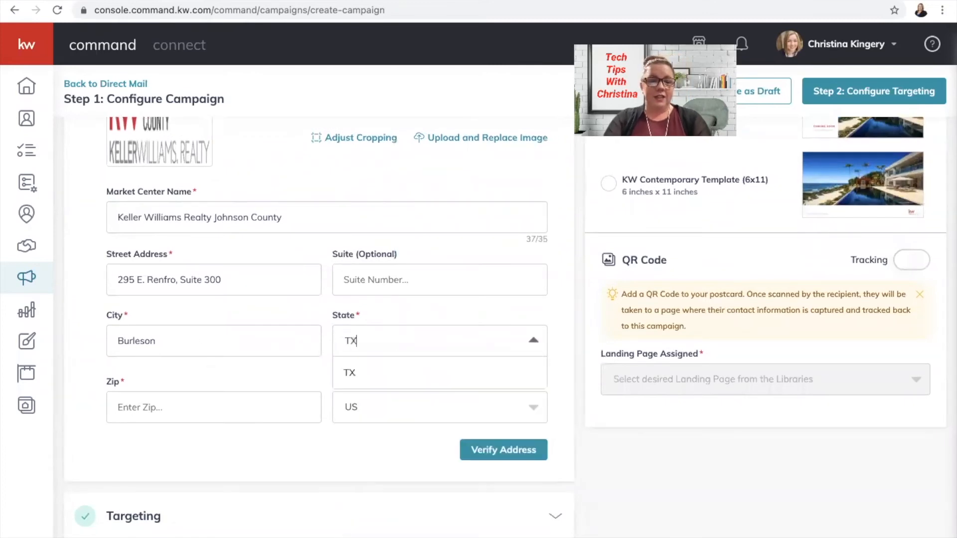
click(384, 373)
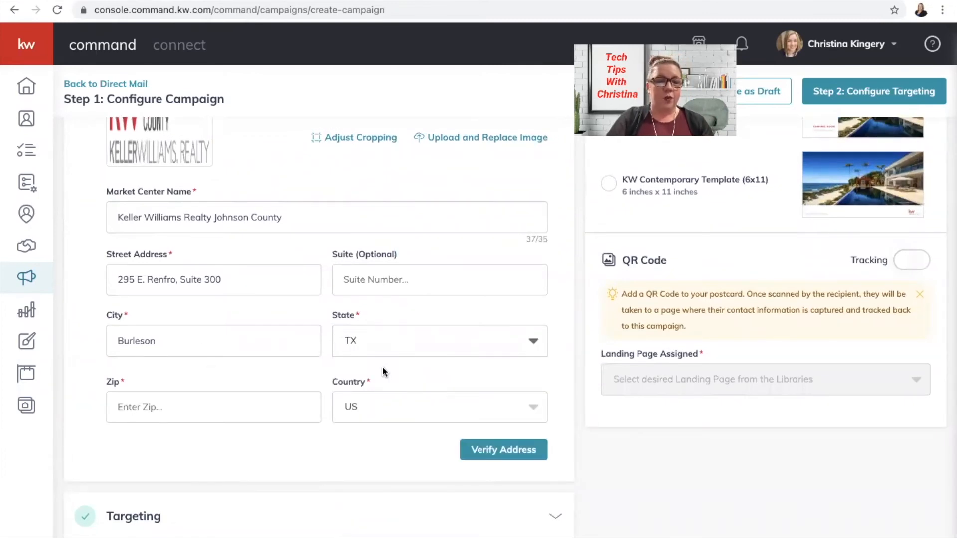
click(202, 395)
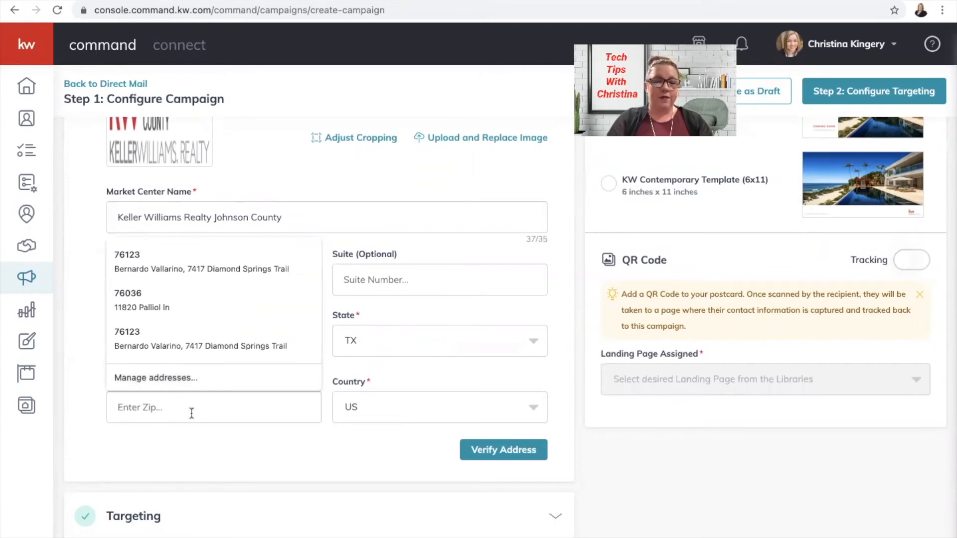
text(76028)
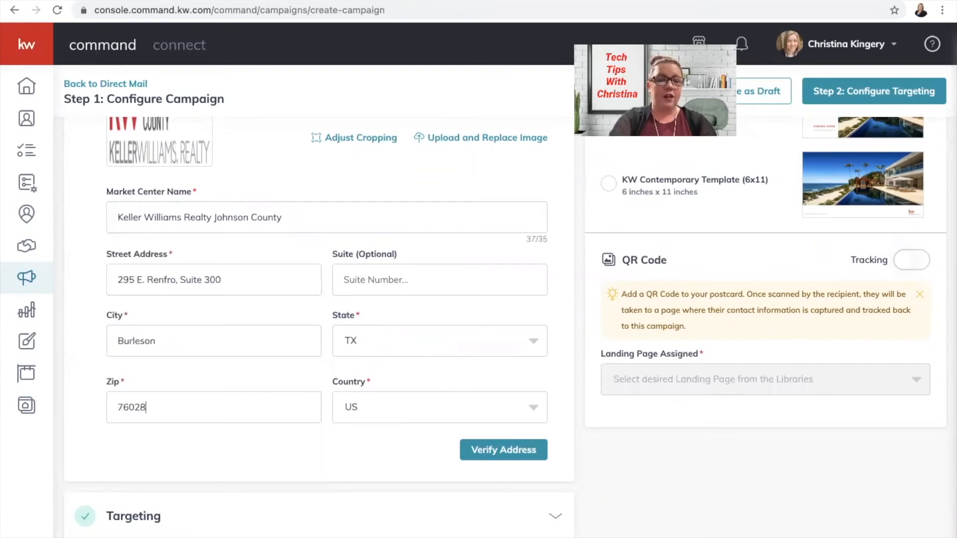
click(538, 443)
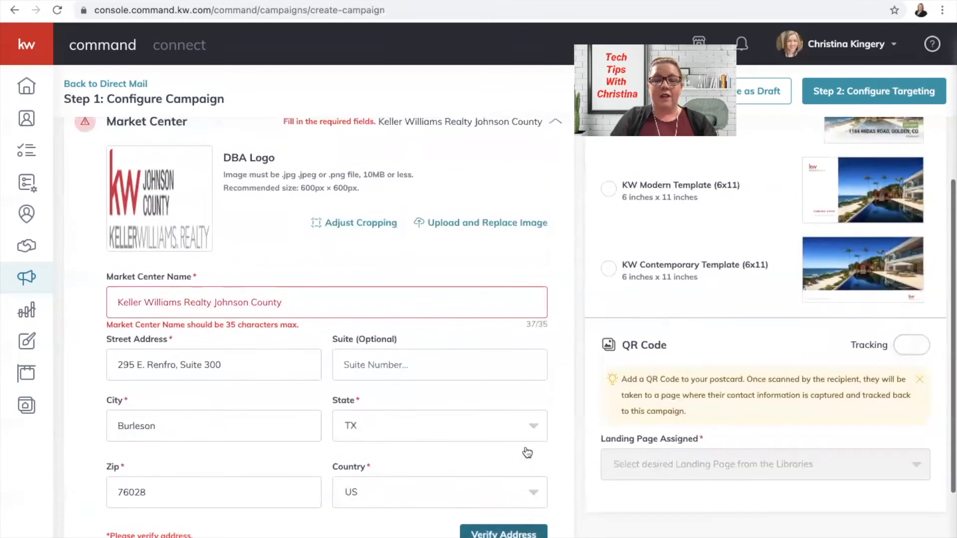
Shorten the market center name to "Keller Williams Realty Johnson Cnty", verify the market center's address, and confirm the corrected version
click(341, 307)
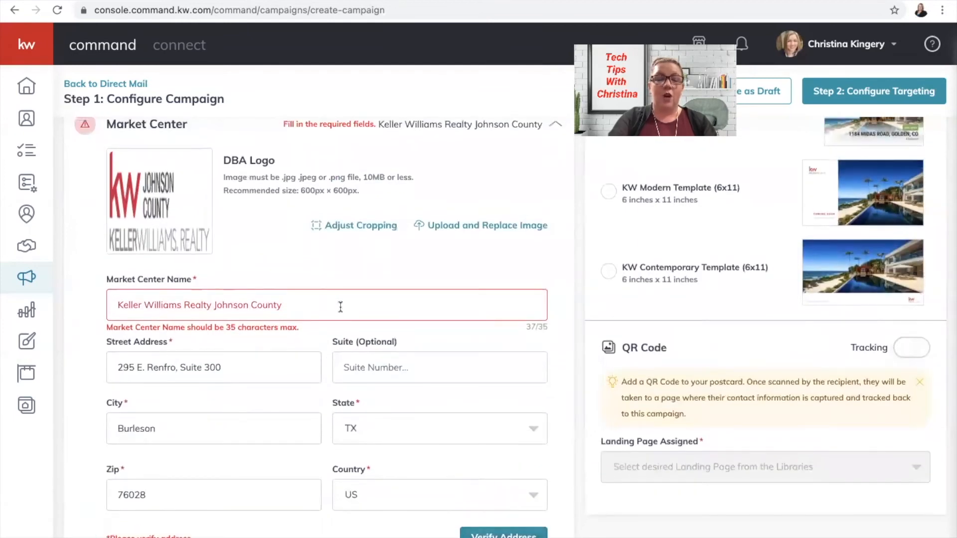
key(BackSpace)
key(BackSpace)
key(BackSpace)
key(BackSpace)
key(BackSpace)
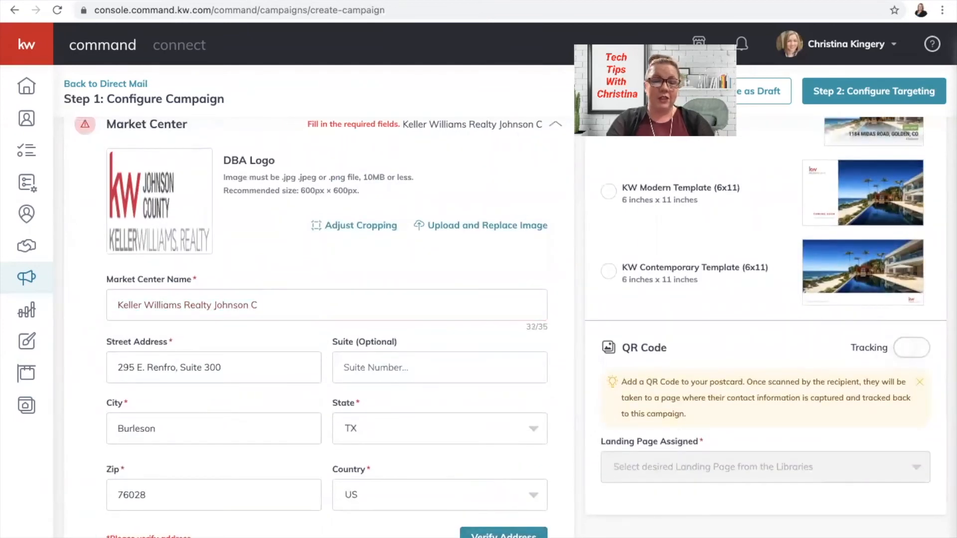
text(nty)
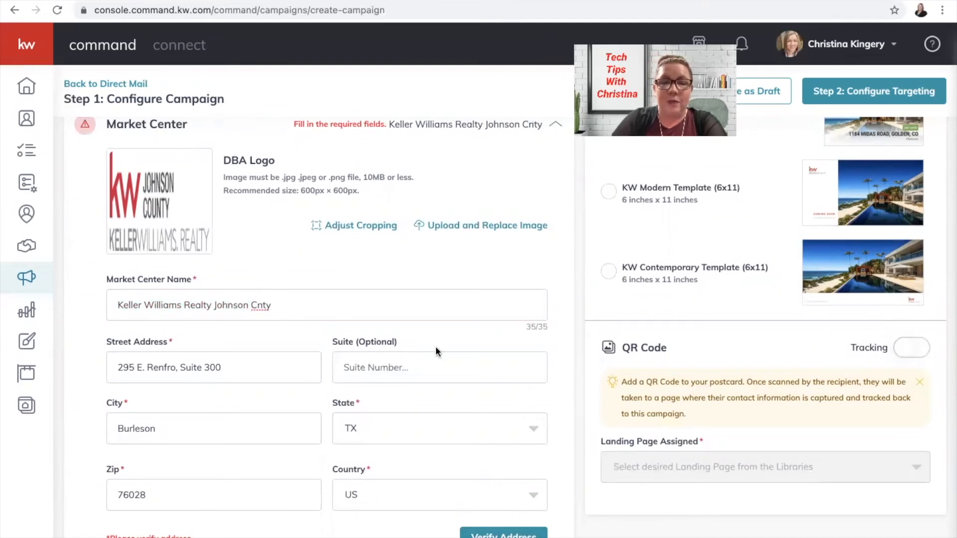
click(492, 533)
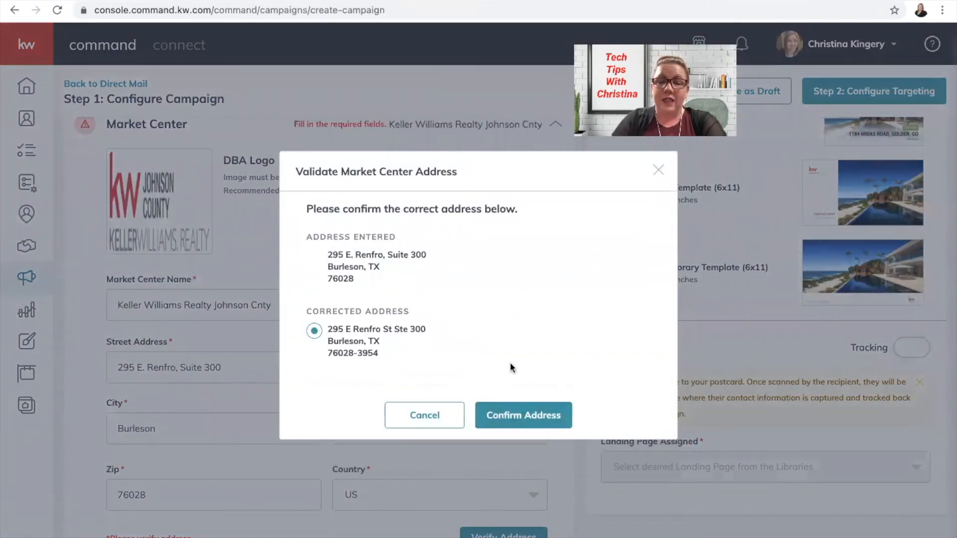
click(535, 415)
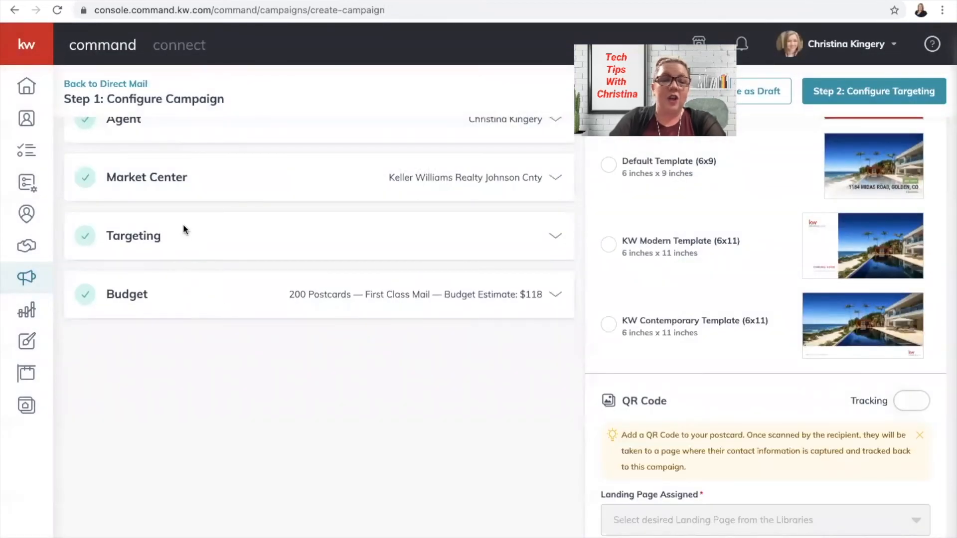
Review the targeting section with Local Targeting around the listing's address and save it as it is
click(178, 239)
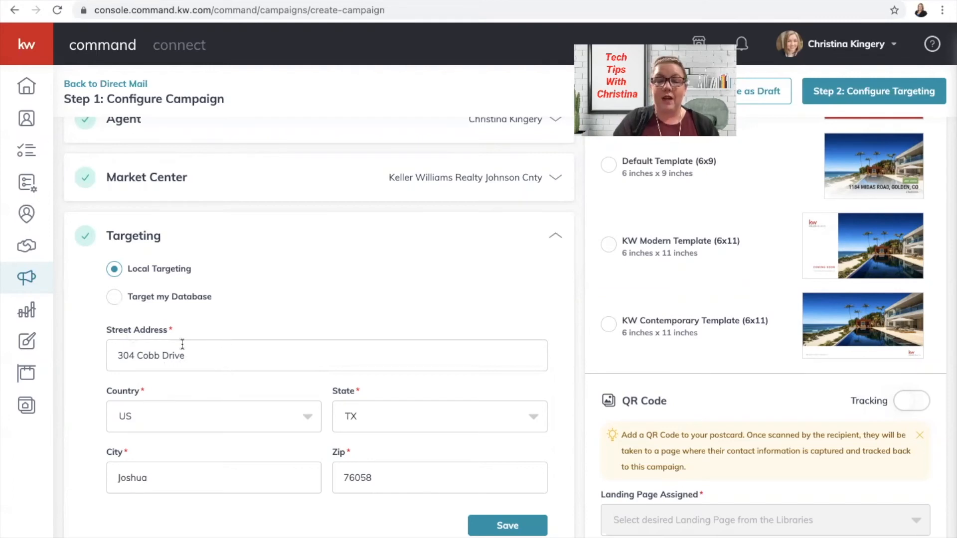
scroll(402, 257, down, 1)
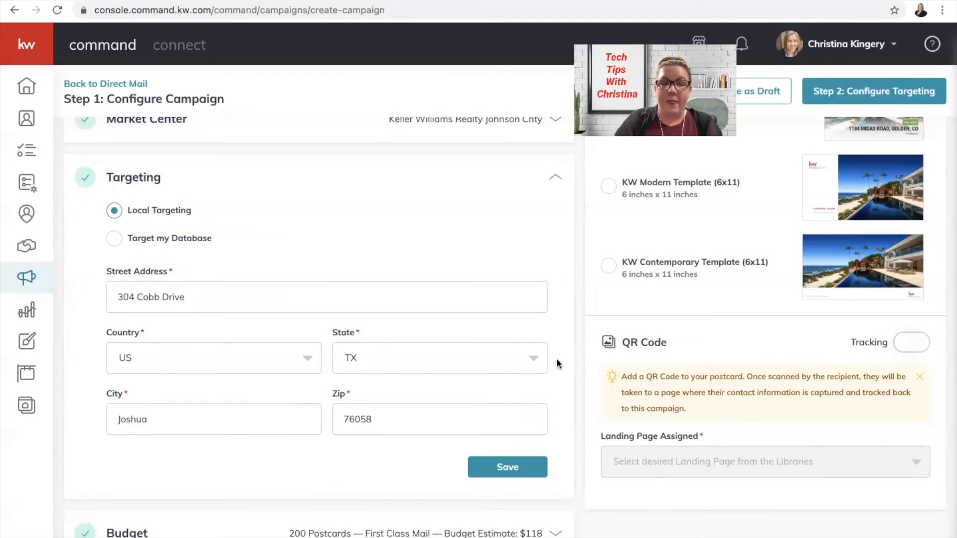
click(506, 469)
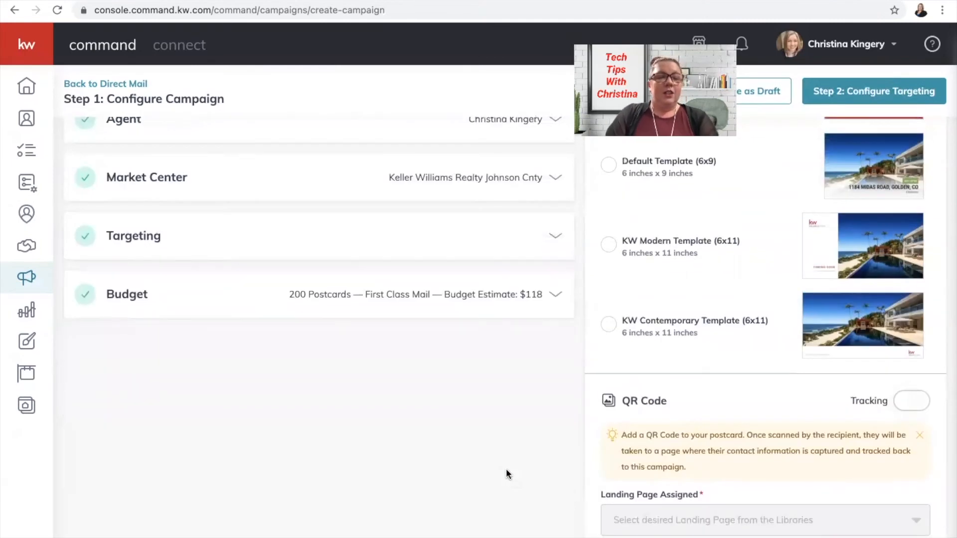
Set the postcard quantity to 100 and save the budget section with First Class postage
click(195, 303)
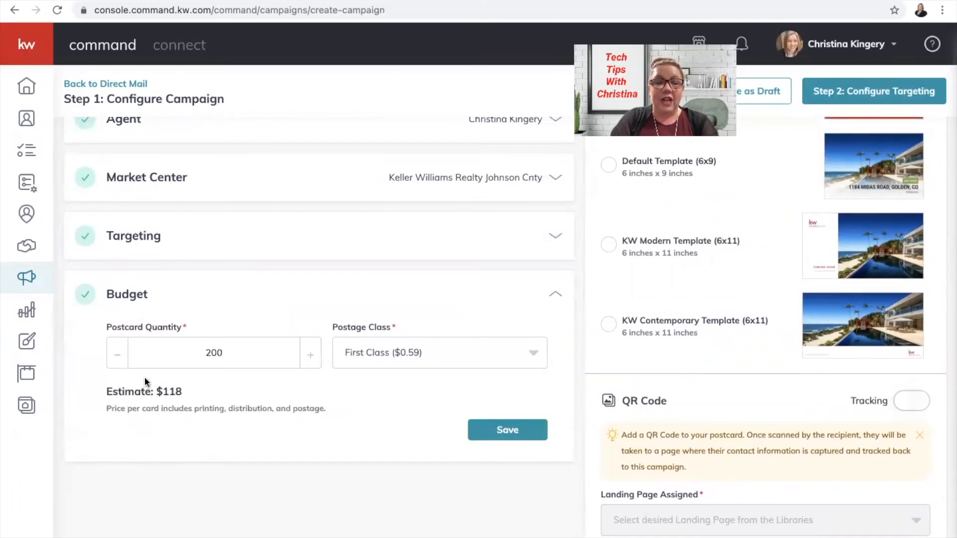
double_click(222, 362)
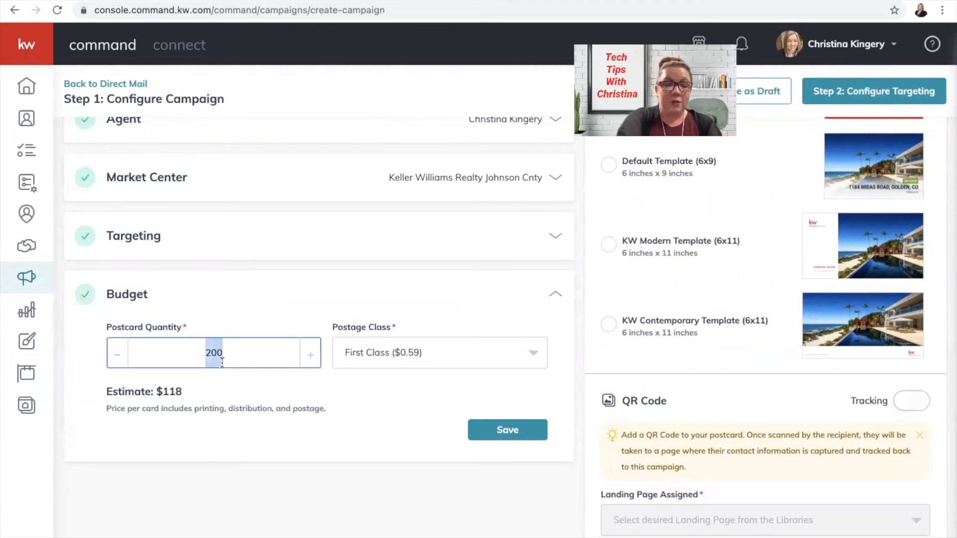
text(100)
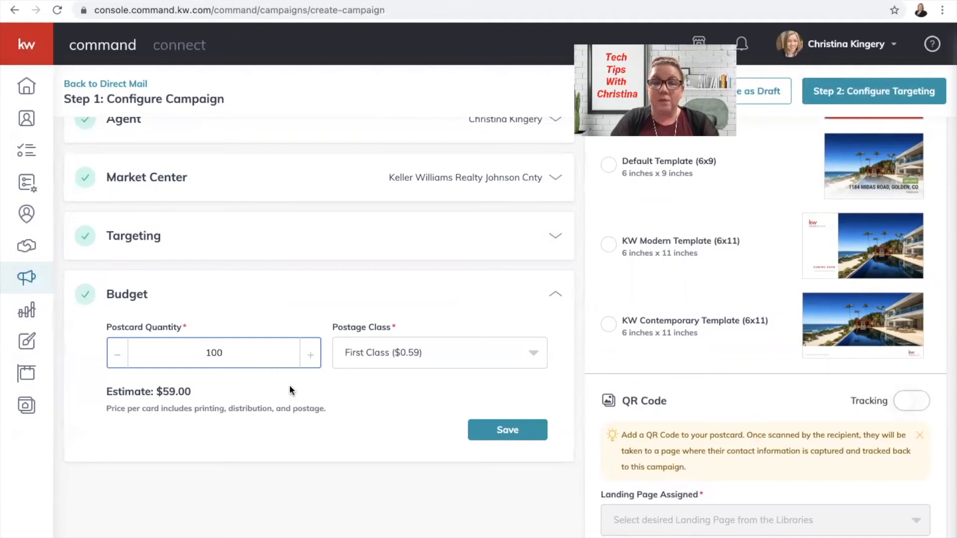
scroll(563, 252, up, 4)
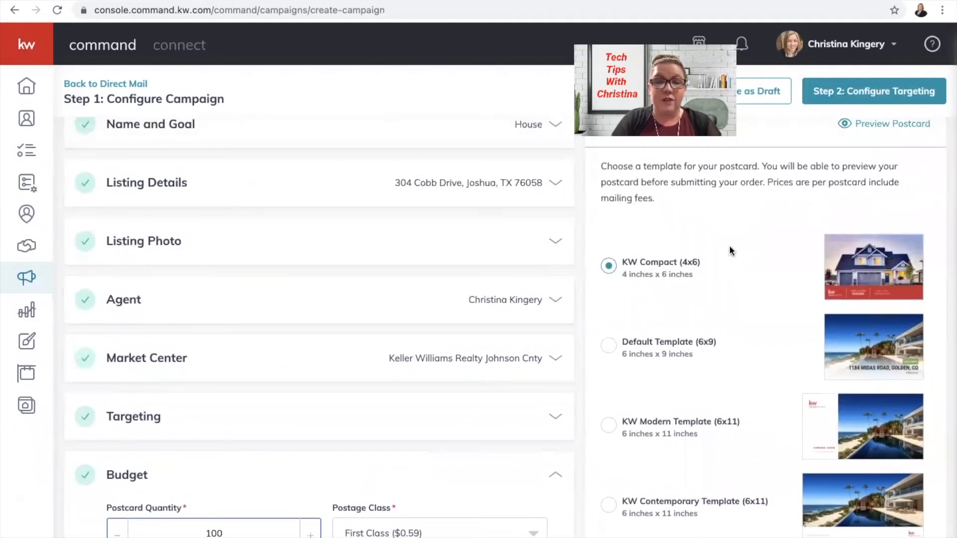
scroll(476, 405, down, 3)
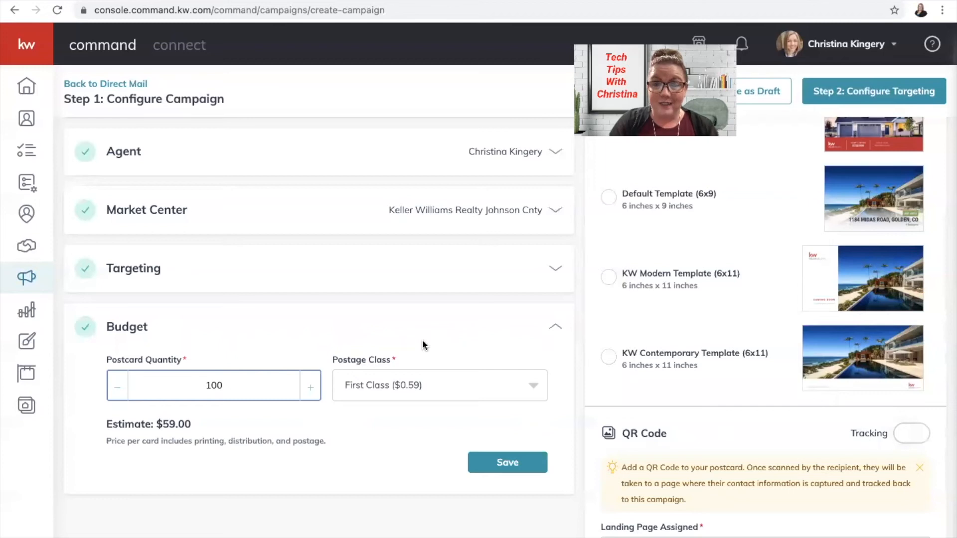
click(519, 461)
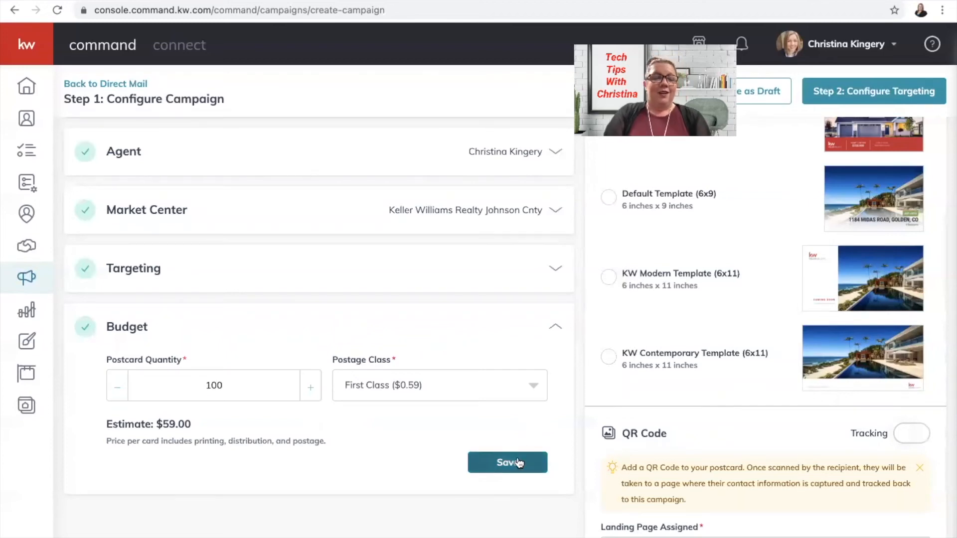
Try the Default Template (6x9) for the postcard and return to KW Compact (4x6)
scroll(758, 305, up, 4)
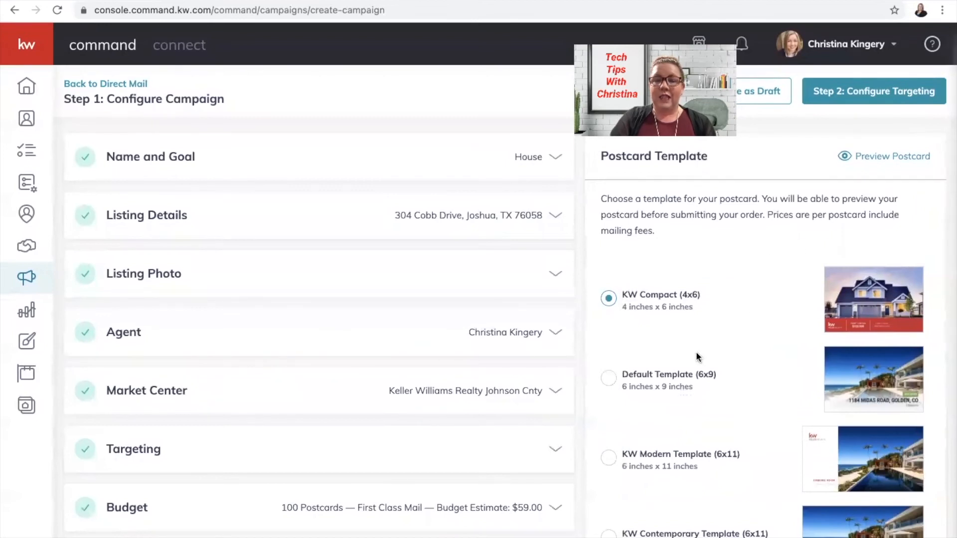
scroll(697, 355, down, 1)
scroll(696, 351, down, 1)
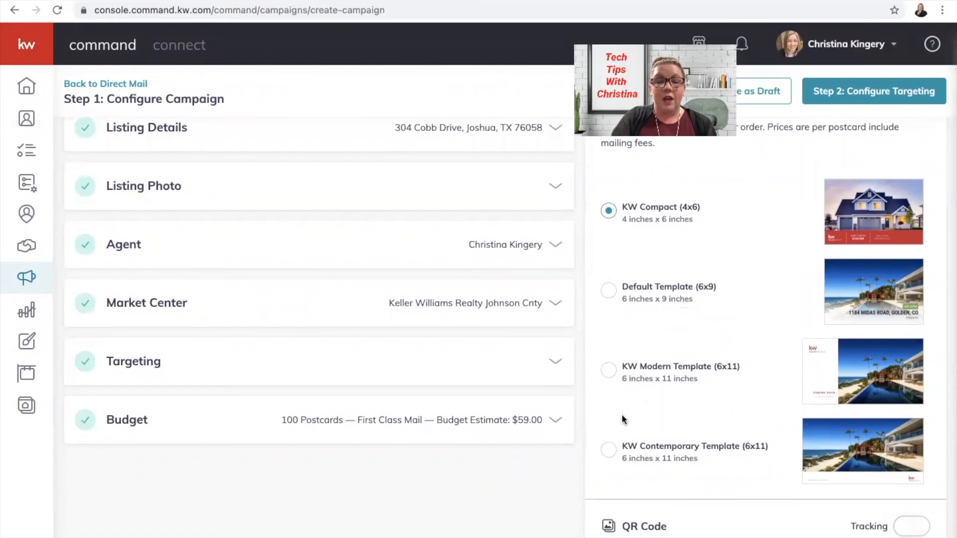
click(609, 291)
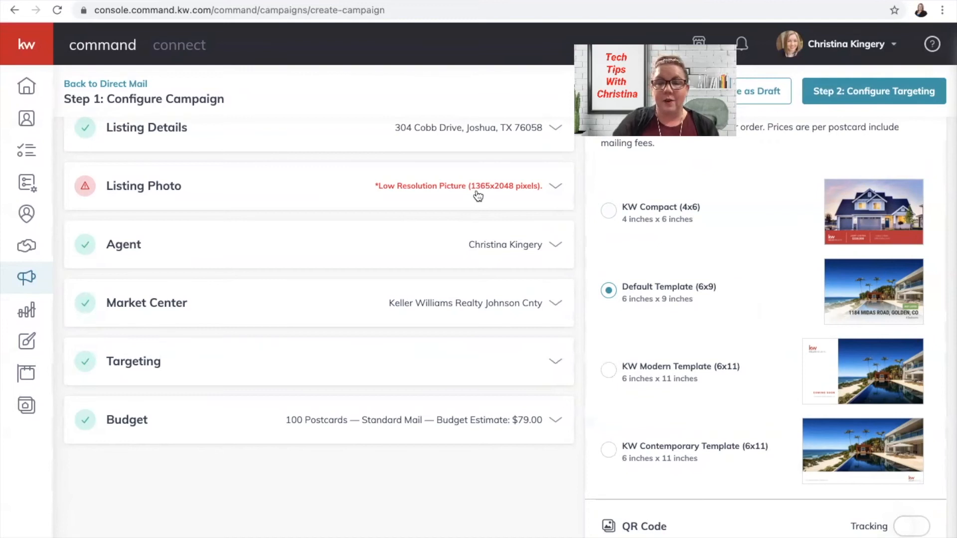
click(616, 206)
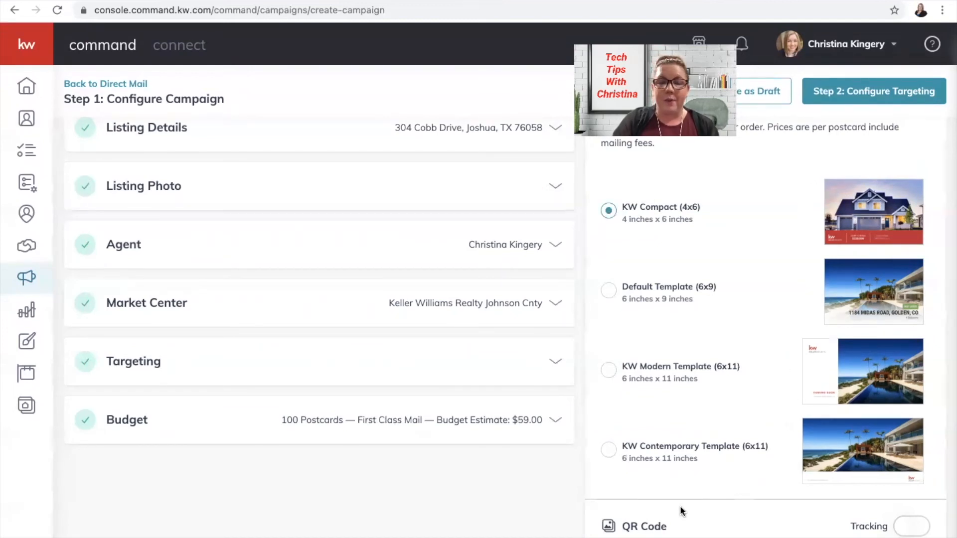
Turn on QR code tracking for the postcard and assign the Request CMA landing page to it
scroll(680, 506, down, 3)
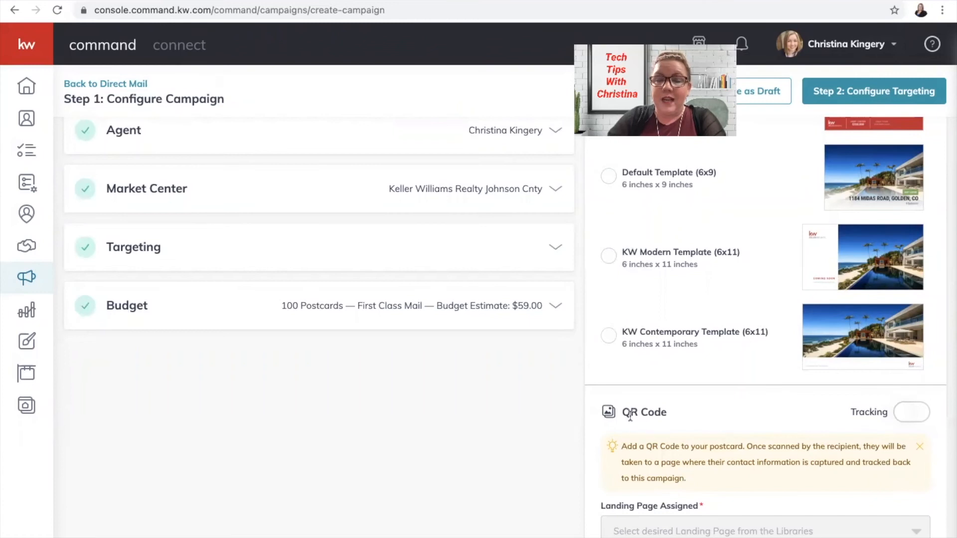
click(908, 418)
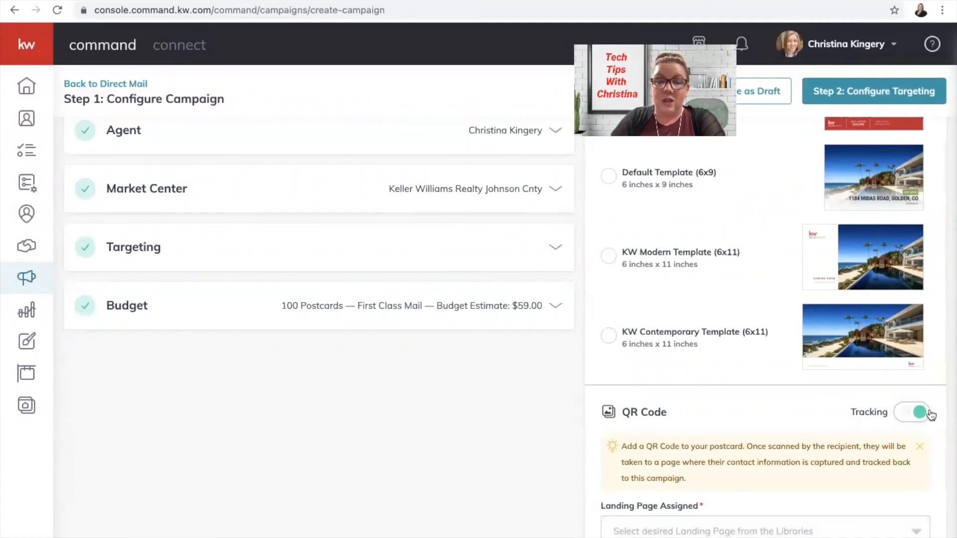
scroll(786, 455, down, 1)
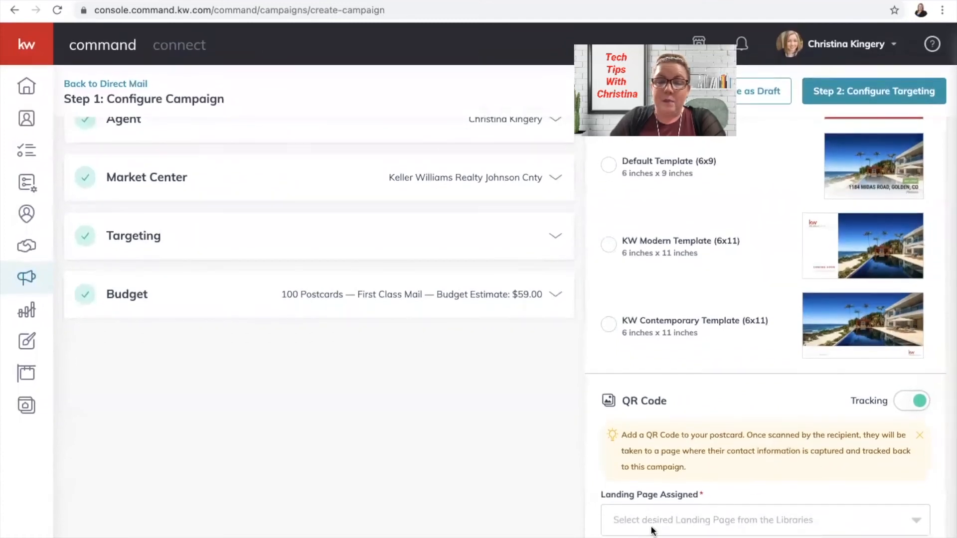
click(668, 518)
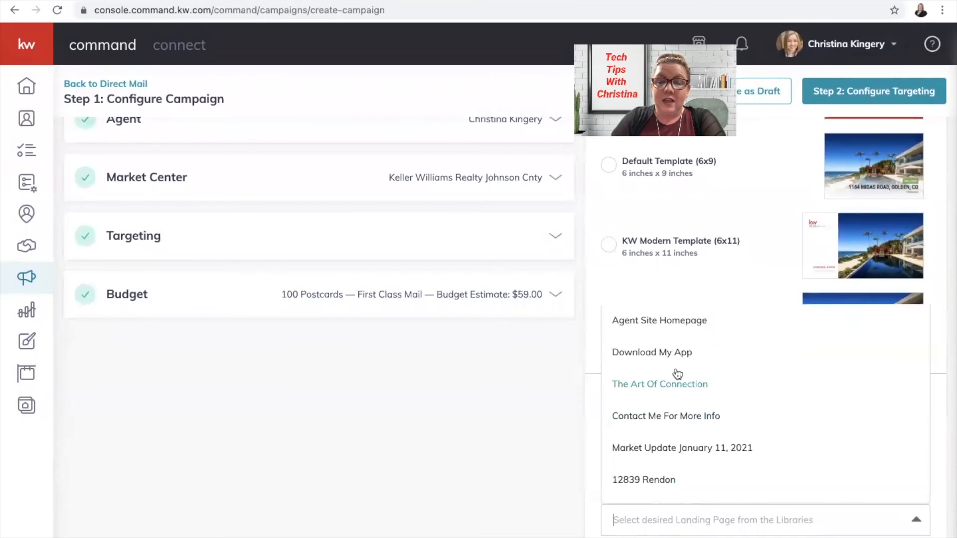
scroll(683, 398, down, 3)
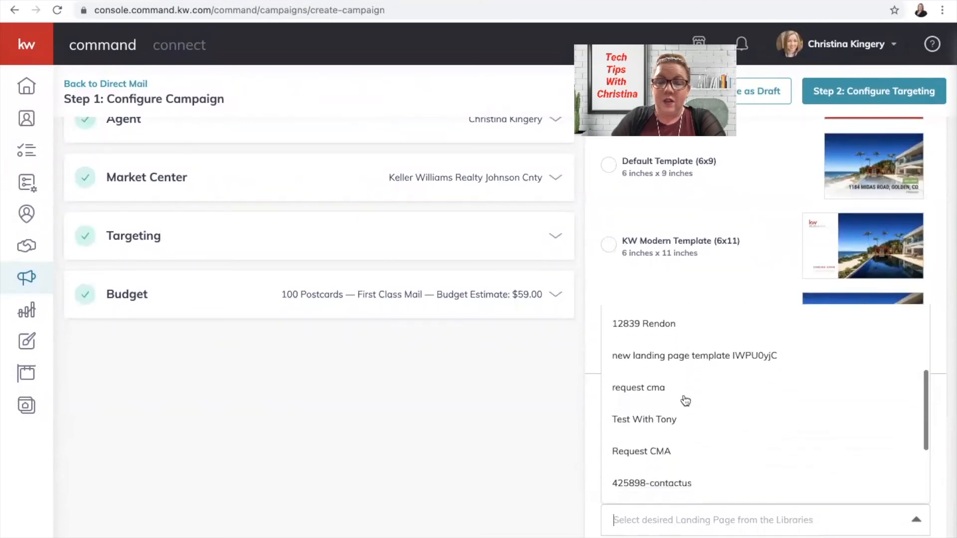
scroll(684, 398, down, 2)
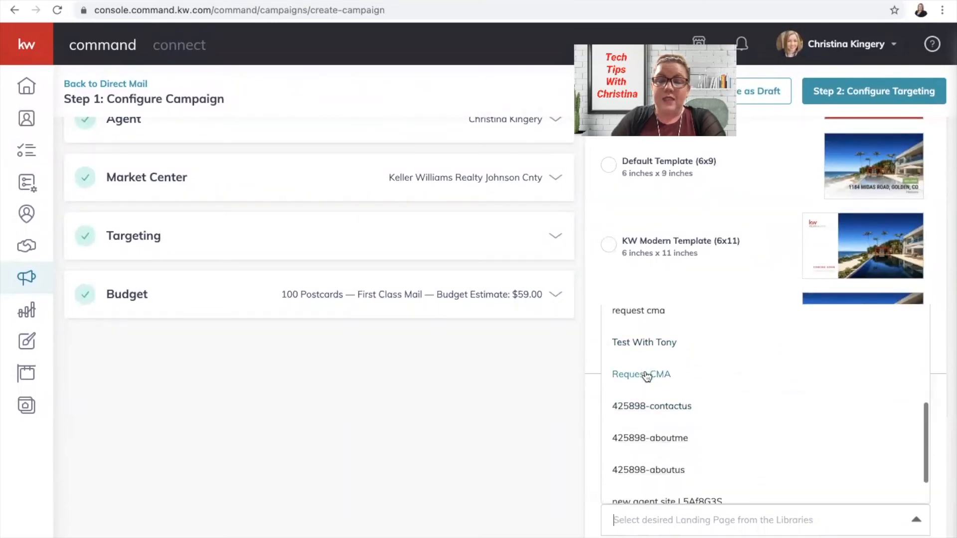
click(646, 377)
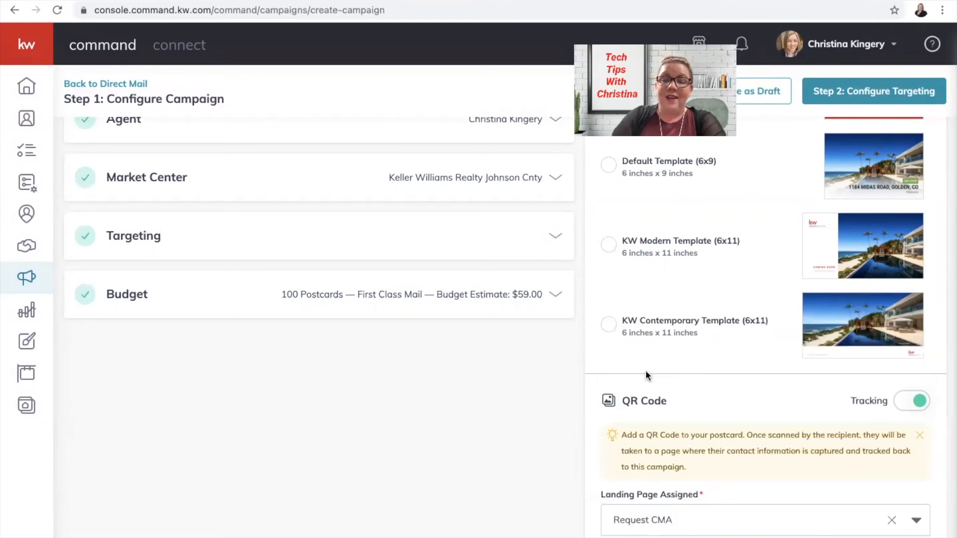
Preview the front and back of the KW Compact (4x6) postcard and close the preview
scroll(725, 373, up, 5)
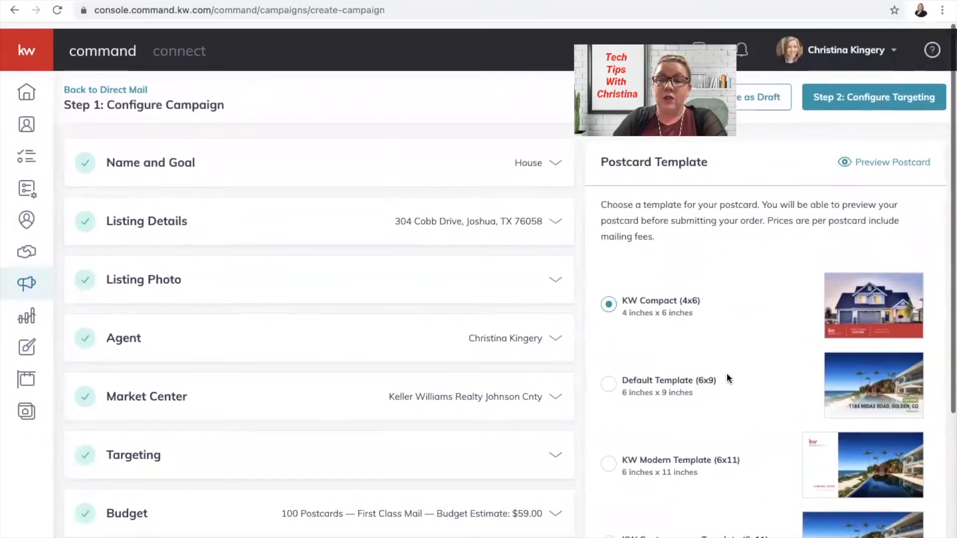
click(908, 161)
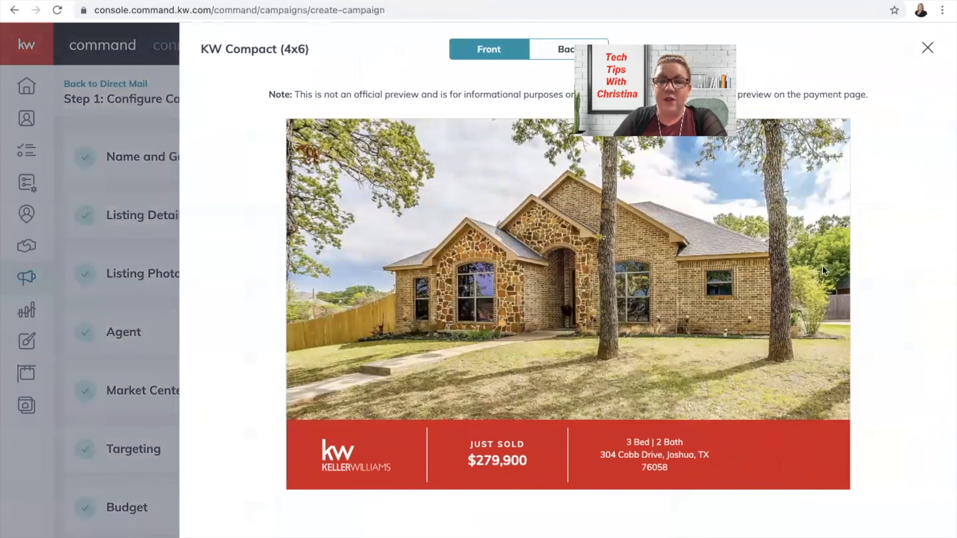
click(552, 52)
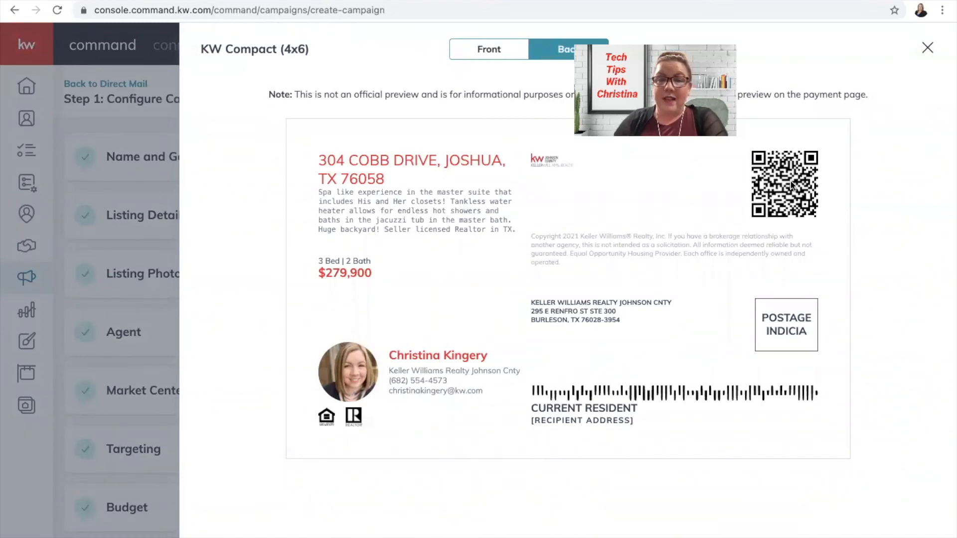
click(926, 49)
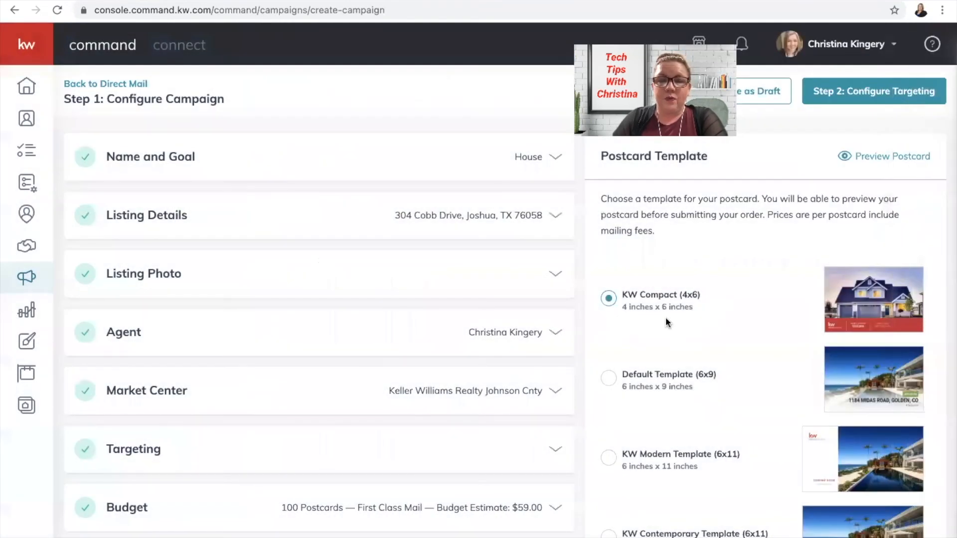
Proceed to configuring the postcard's targeting and confirm creating the campaign
click(887, 99)
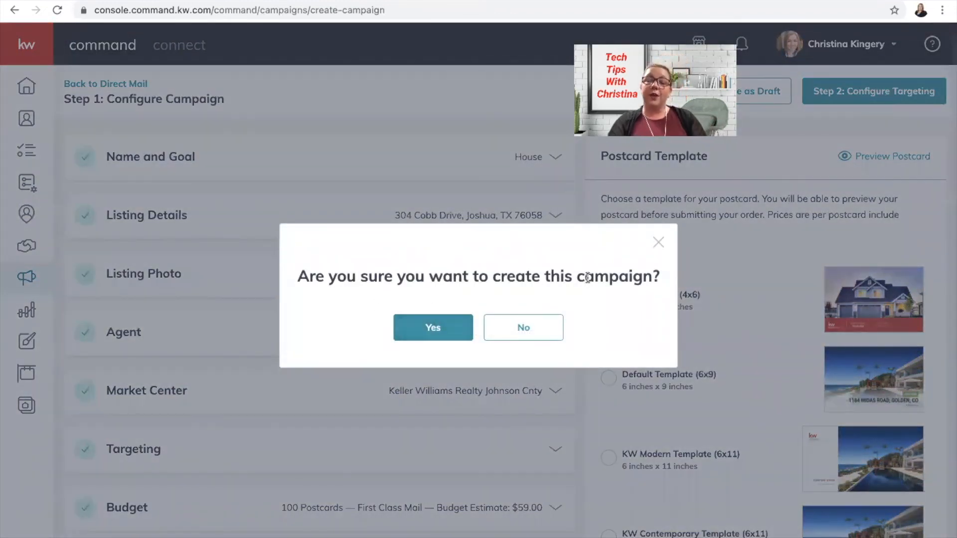
click(455, 324)
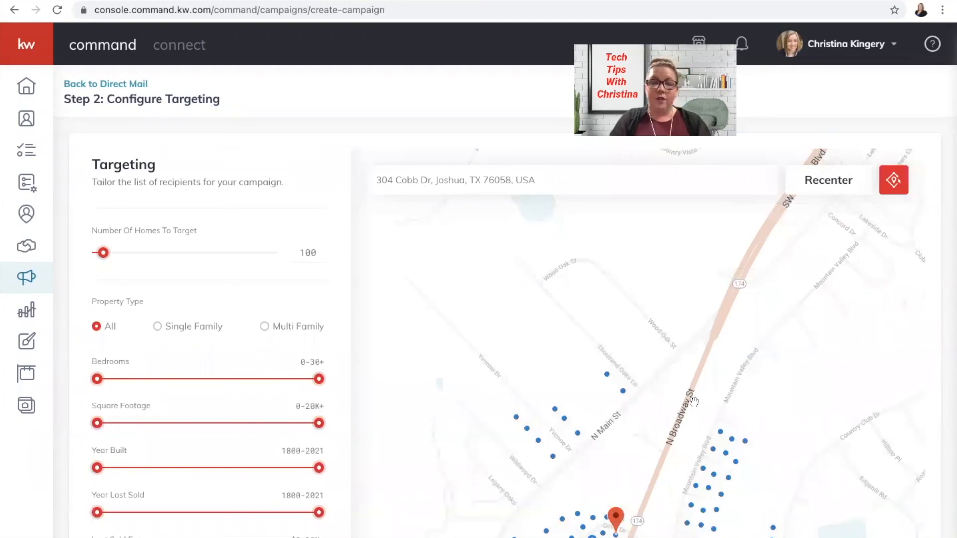
Examine the targeted homes around the listing on the map and the available recipient filters
scroll(715, 394, down, 2)
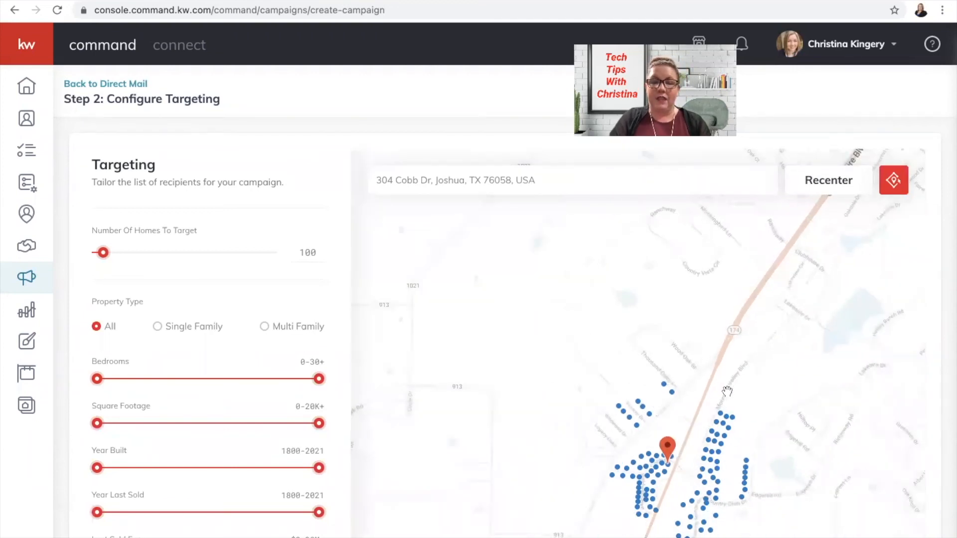
drag(727, 392, 688, 253)
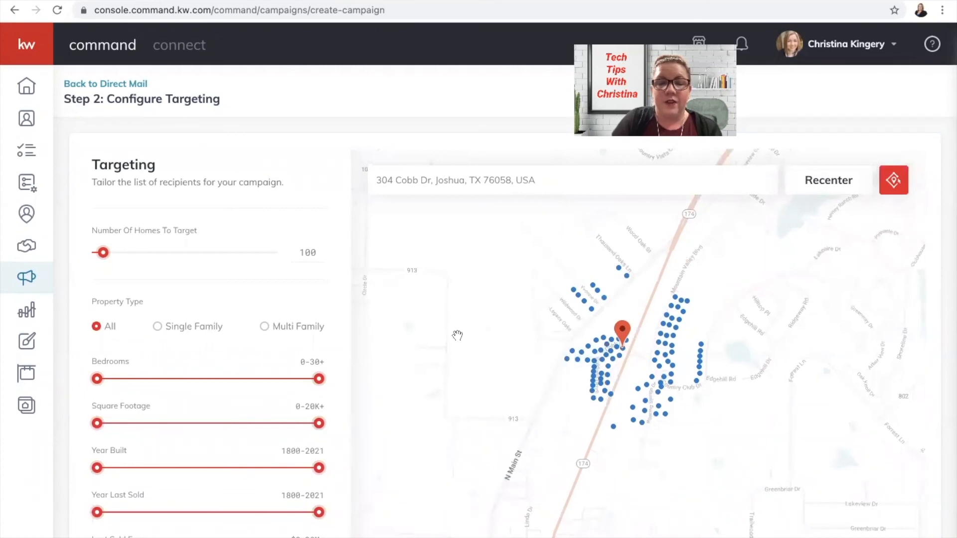
scroll(234, 312, down, 5)
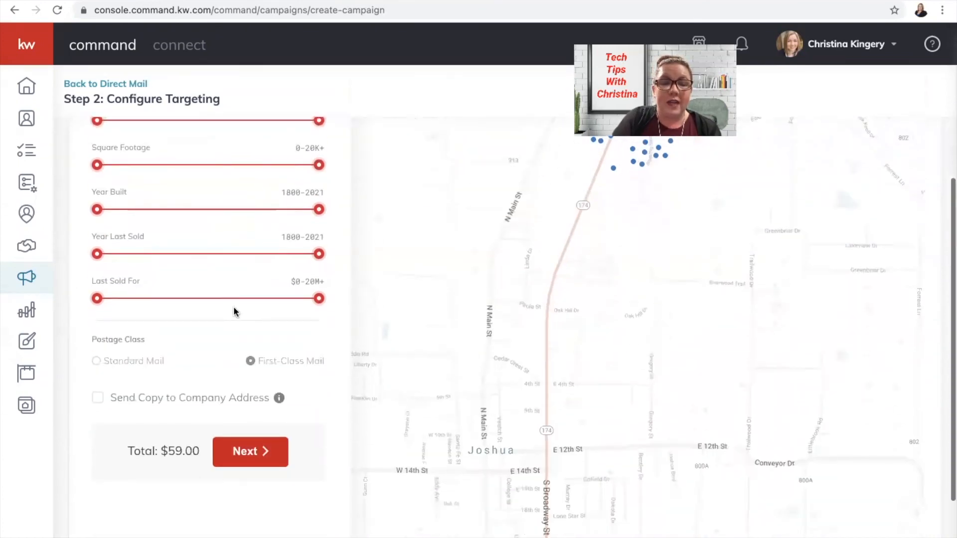
scroll(641, 184, up, 2)
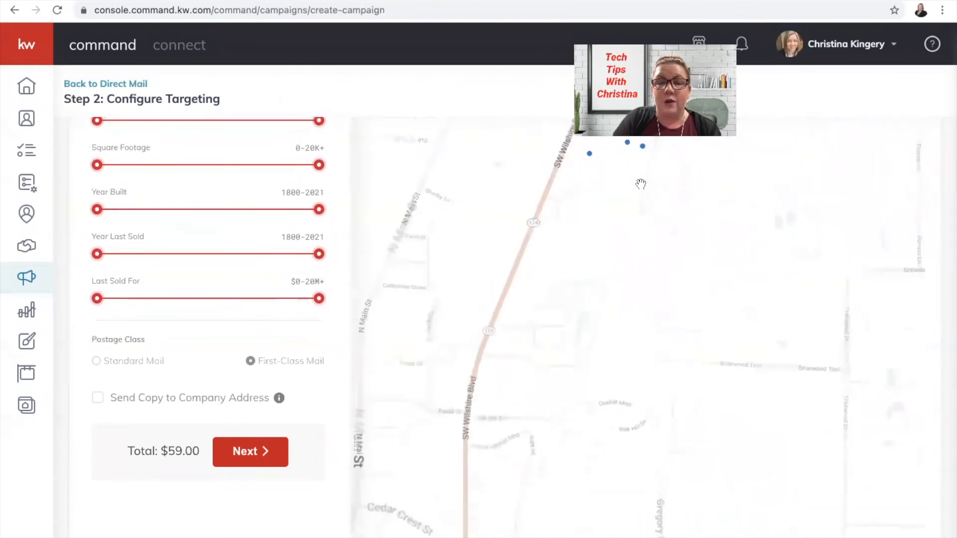
scroll(640, 184, up, 2)
scroll(640, 184, down, 5)
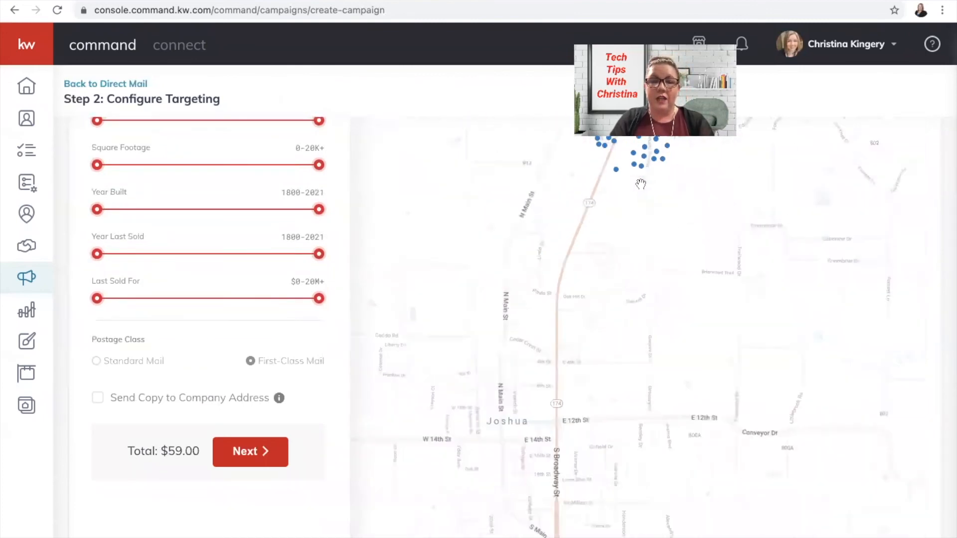
drag(641, 184, 655, 272)
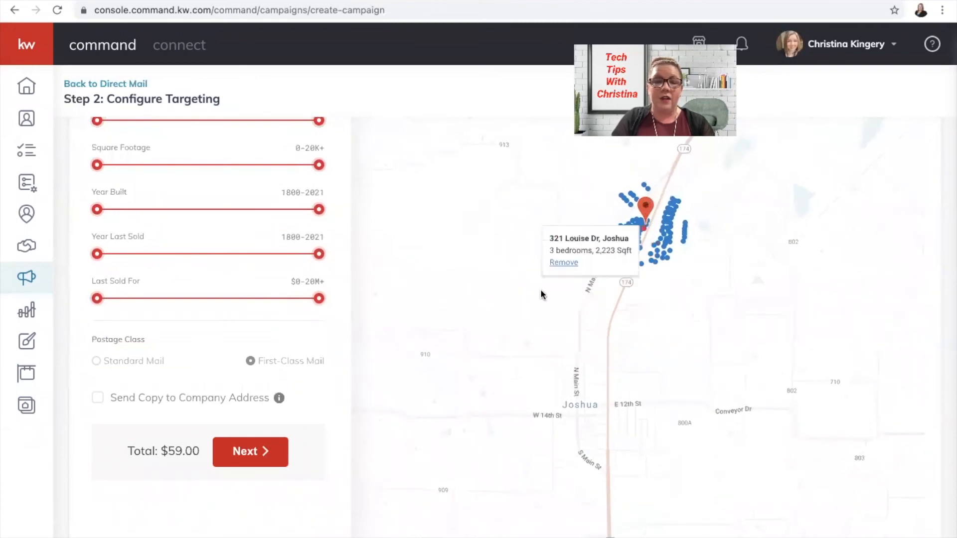
Include a copy sent to the company address and continue to the preview and payment stage
click(97, 399)
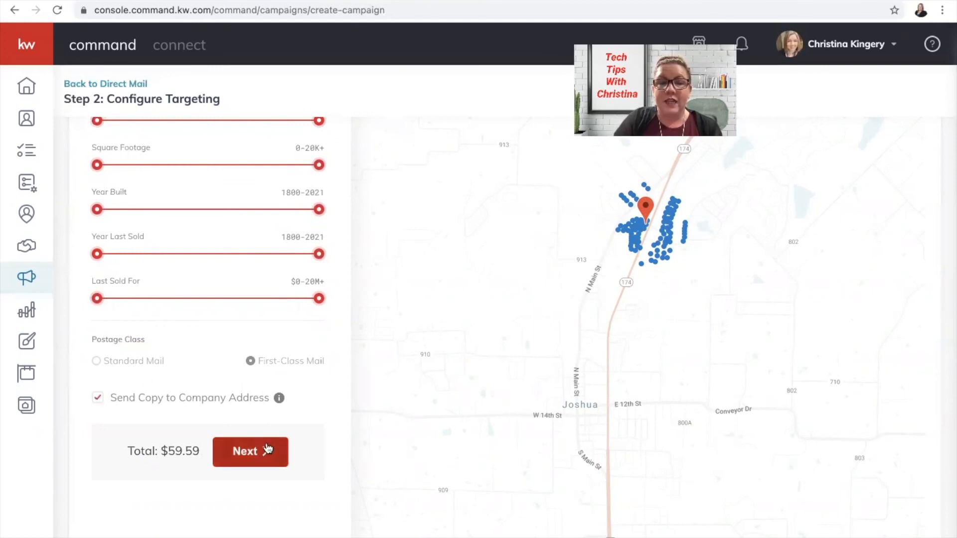
click(267, 448)
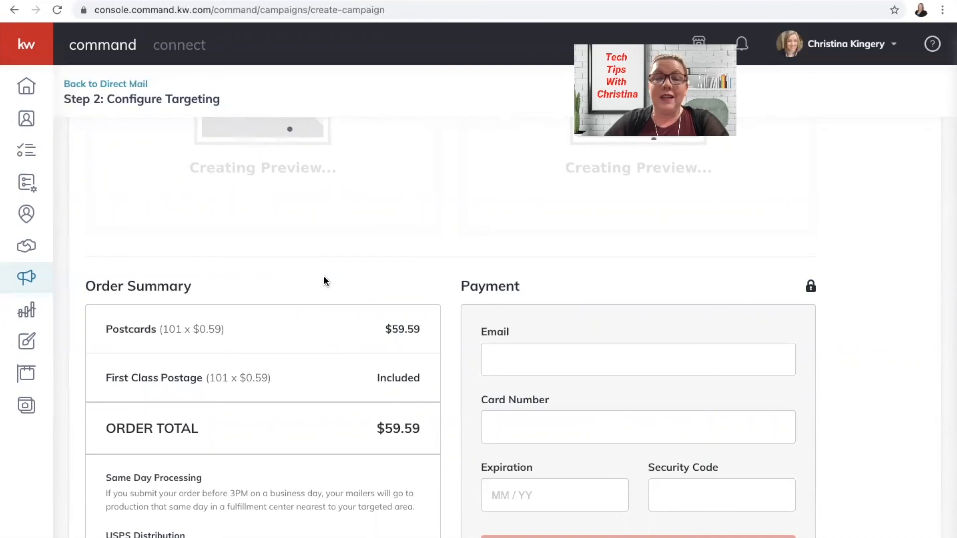
Review both postcard sides in the larger preview, close it, and examine the order summary and payment form
scroll(323, 277, down, 2)
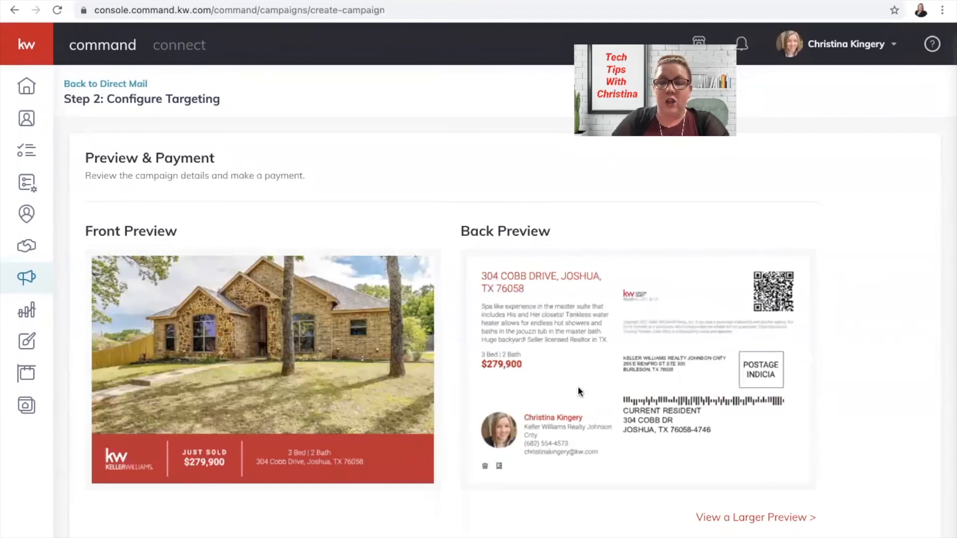
click(759, 518)
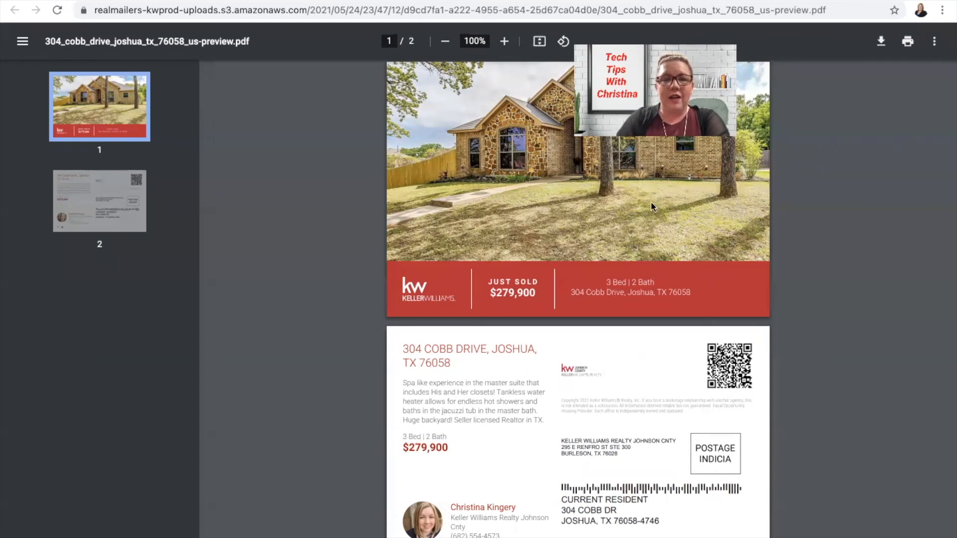
key(super+w)
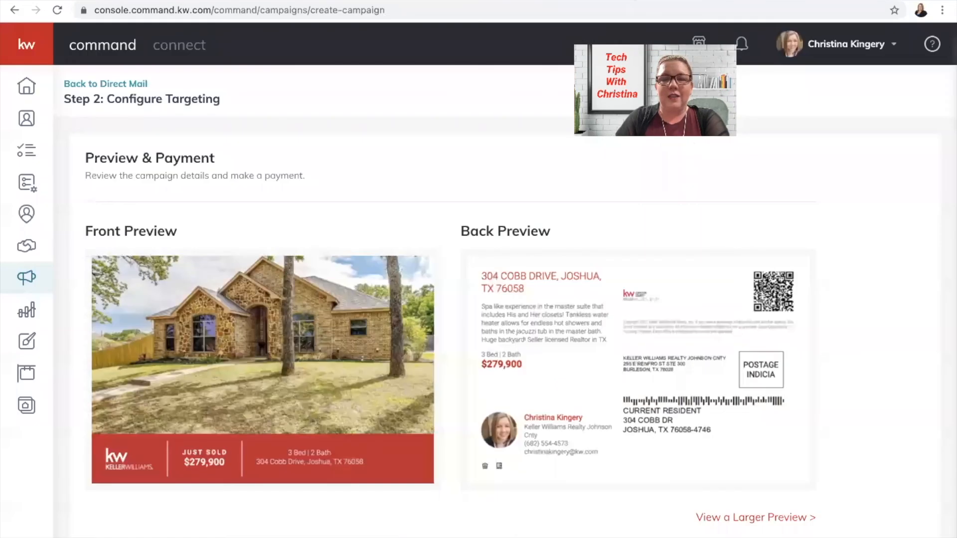
scroll(465, 324, down, 7)
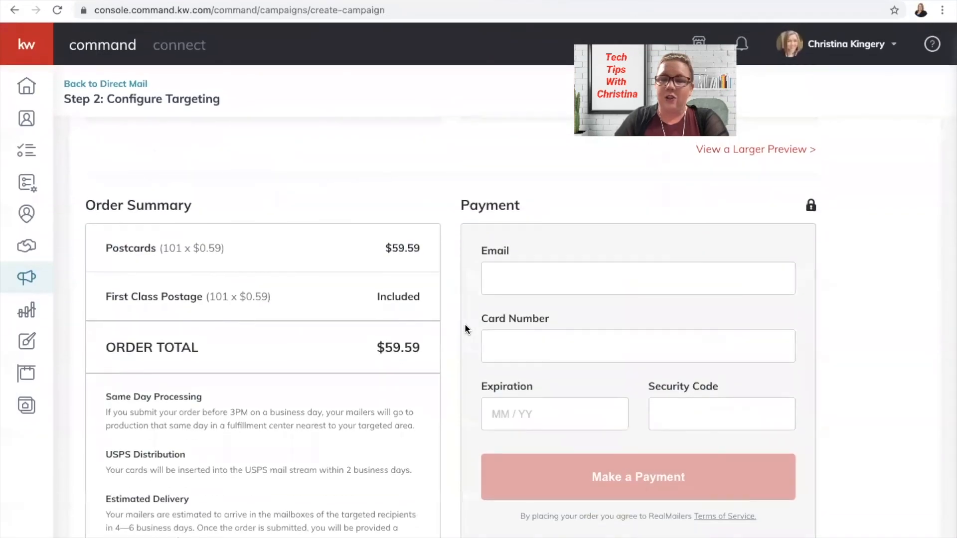